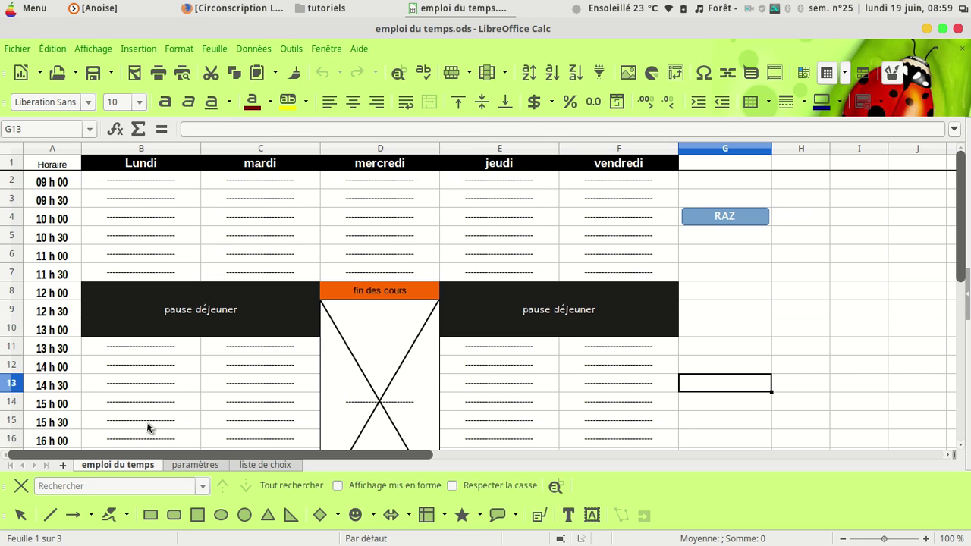
click(147, 185)
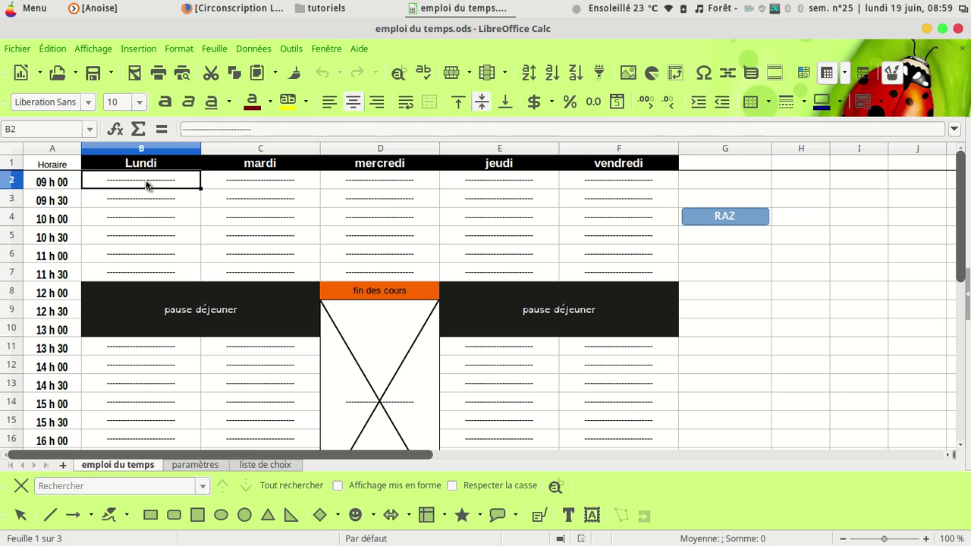
drag(145, 189, 148, 198)
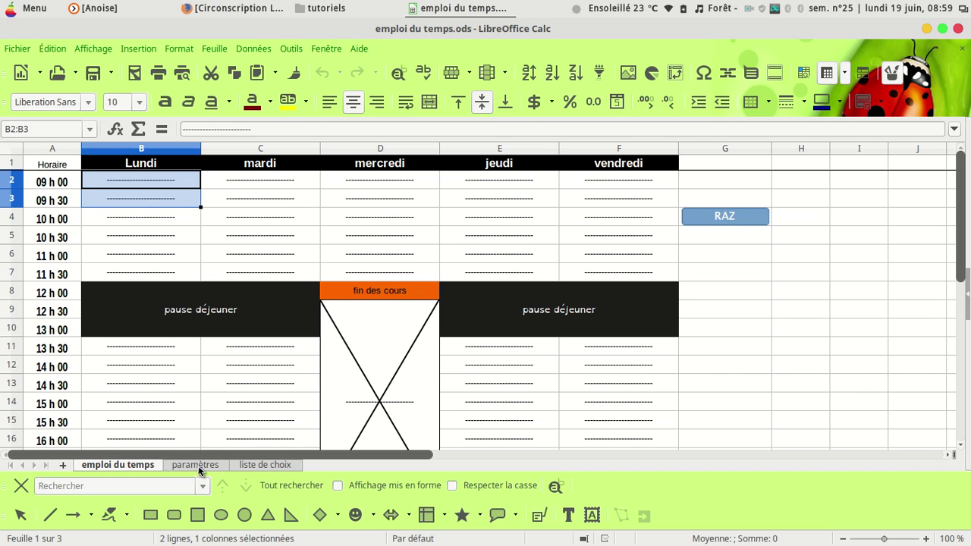
click(172, 202)
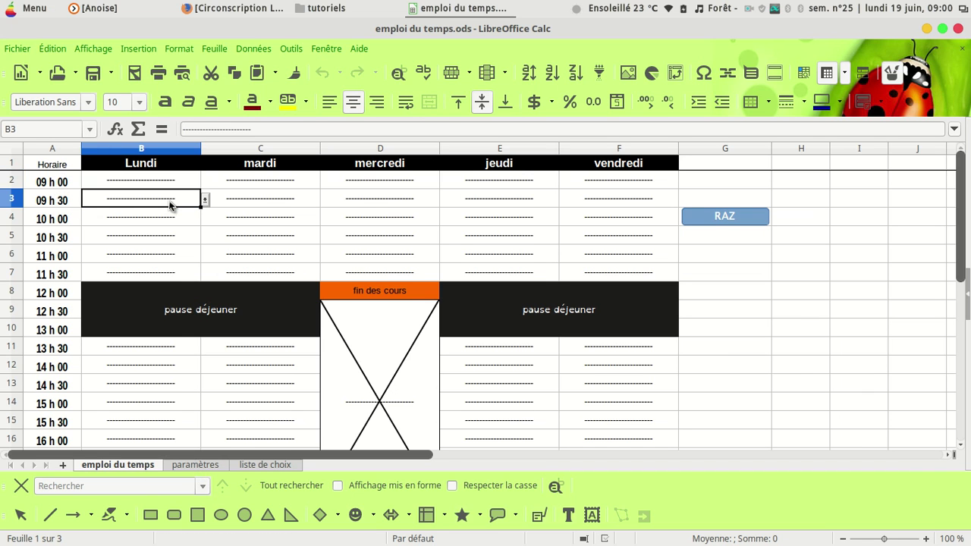
Set the intervalle value on the paramètres sheet to 15.
click(209, 466)
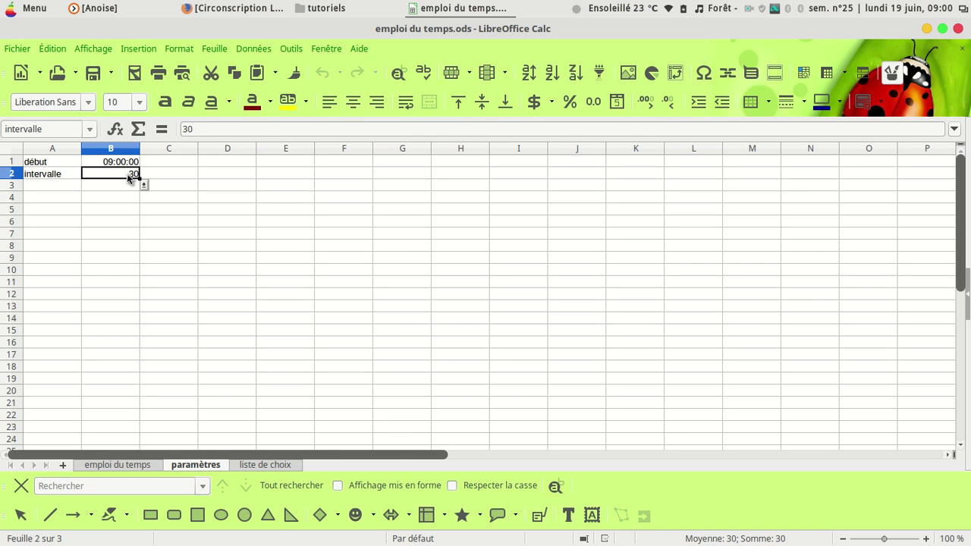
text(15)
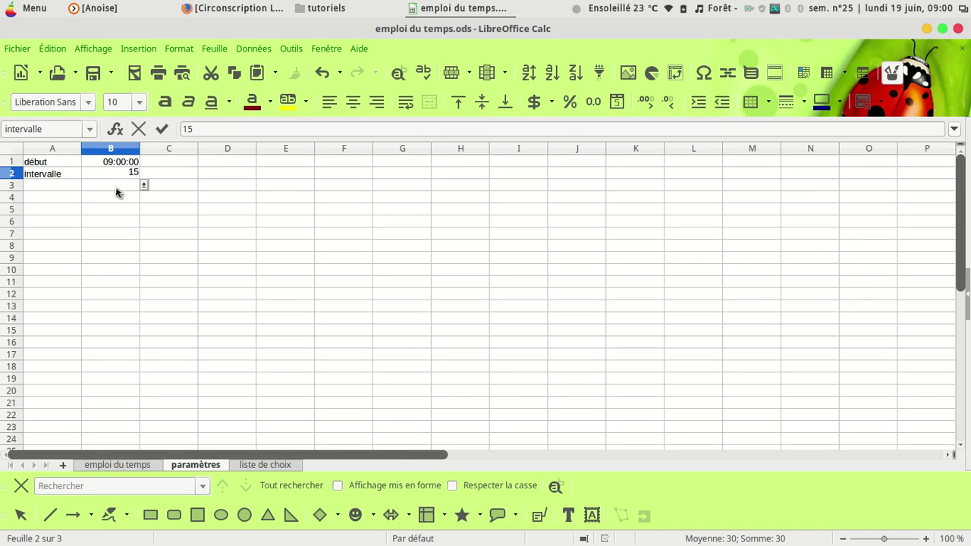
key(Return)
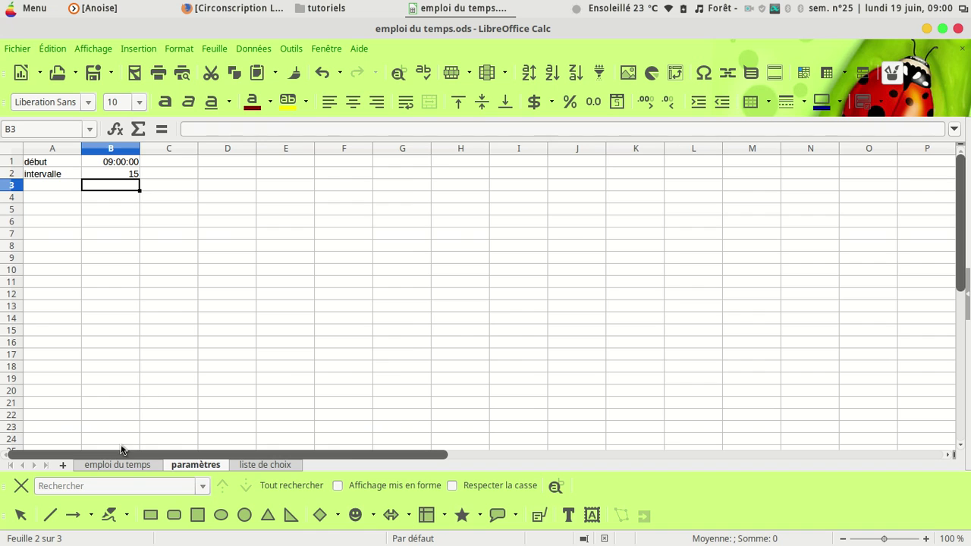
Return to the emploi du temps sheet and view the session choices available for the Lundi 09 h 00 slot.
click(118, 465)
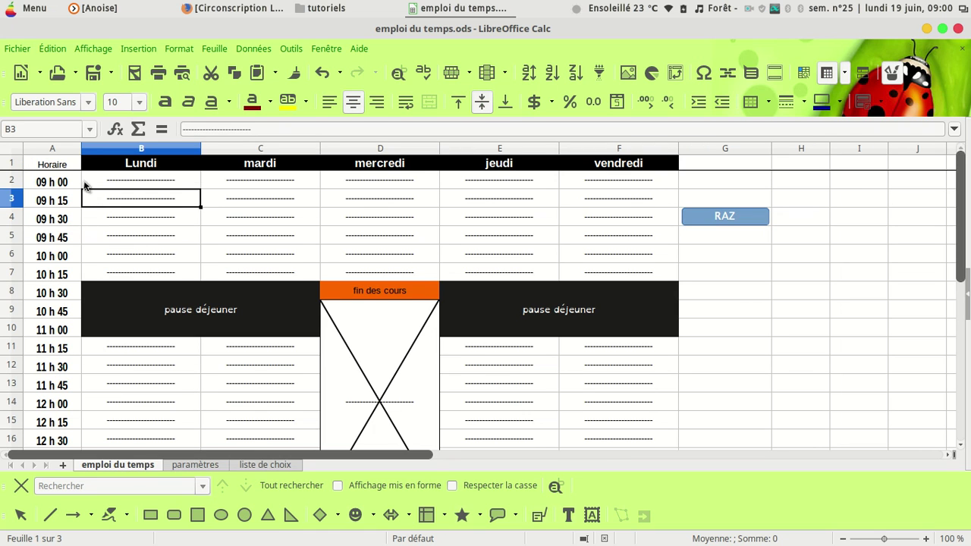
click(137, 185)
drag(138, 185, 142, 201)
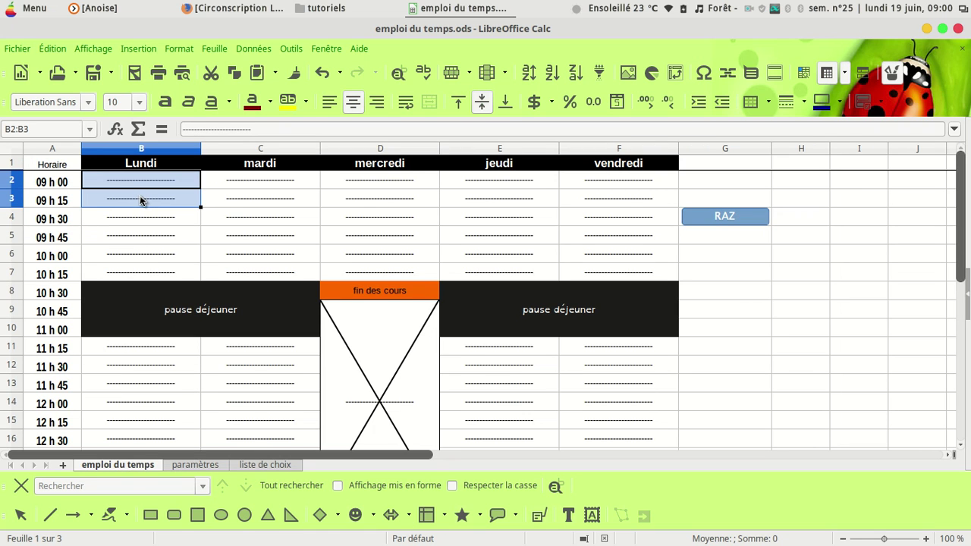
click(142, 183)
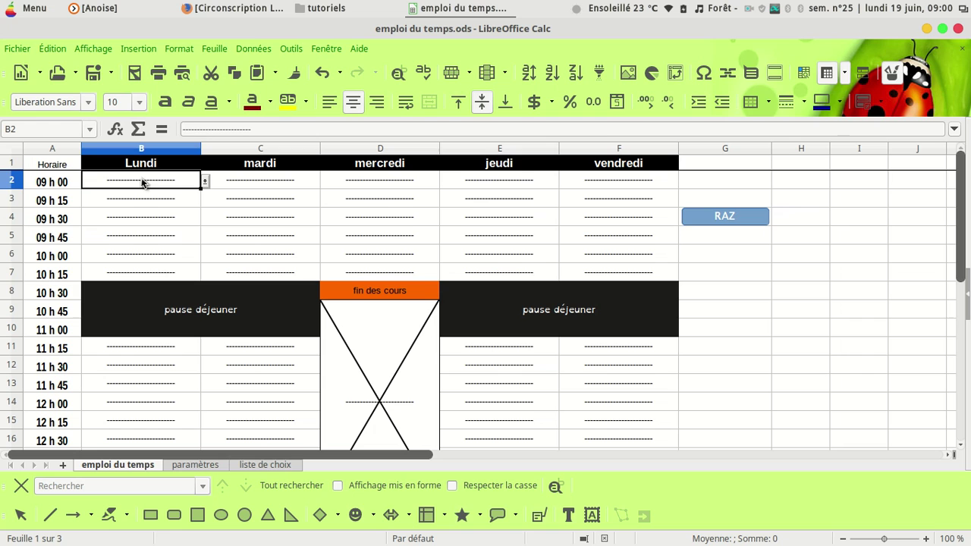
click(205, 182)
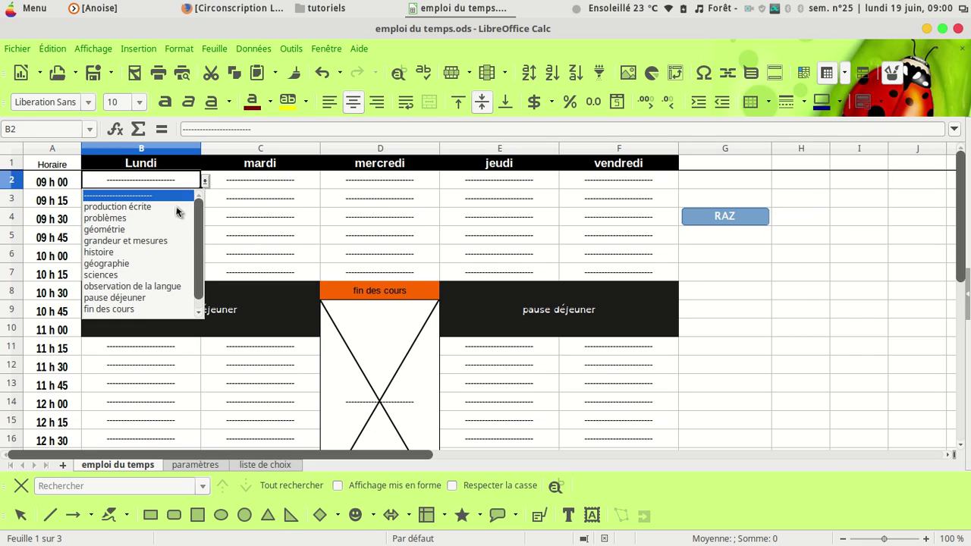
Add "accueil, rituels" in cell A13, at the end of the session list on the liste de choix sheet.
click(194, 465)
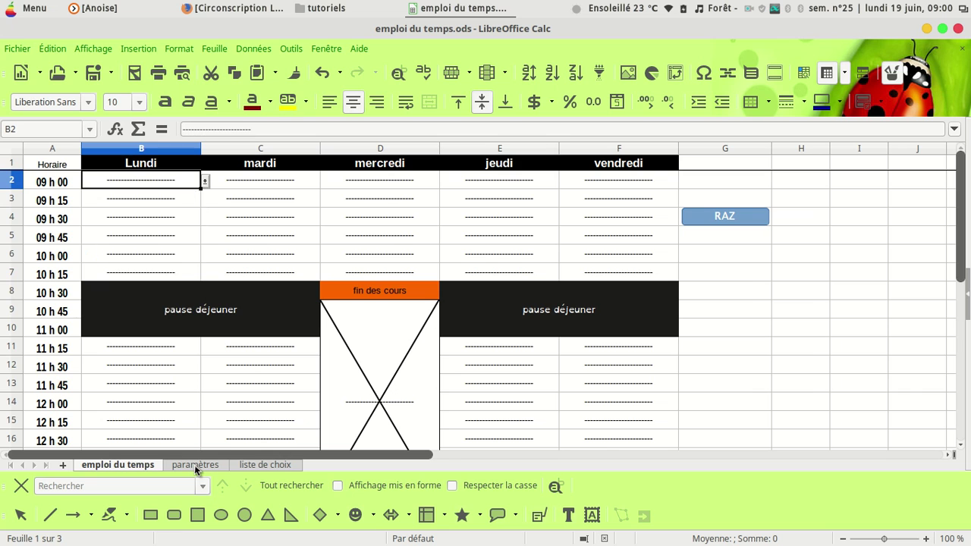
click(195, 464)
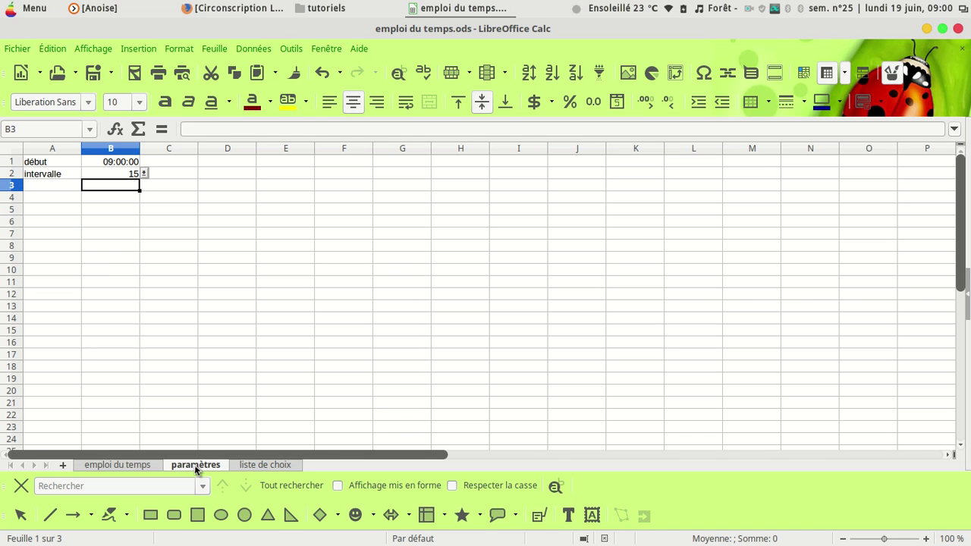
click(259, 464)
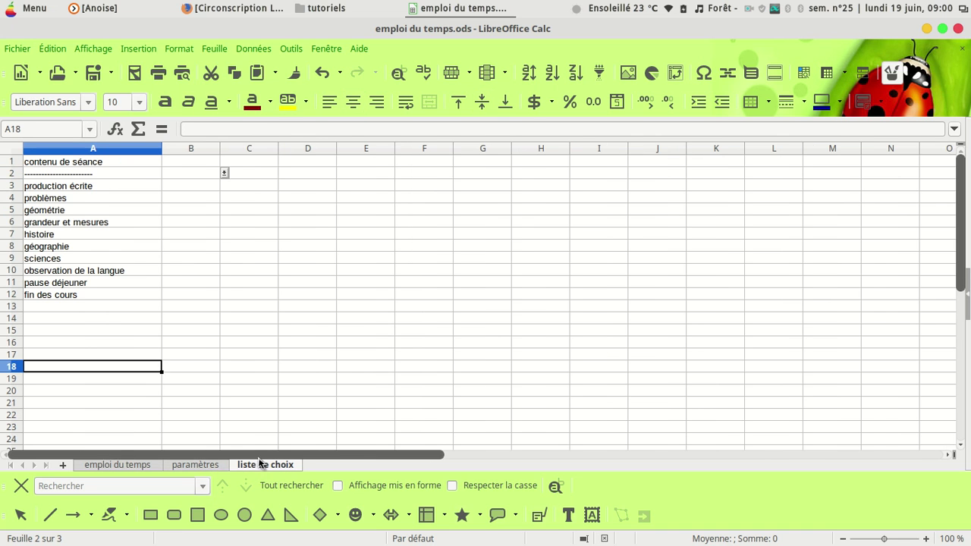
click(32, 307)
text(accueil, rituels)
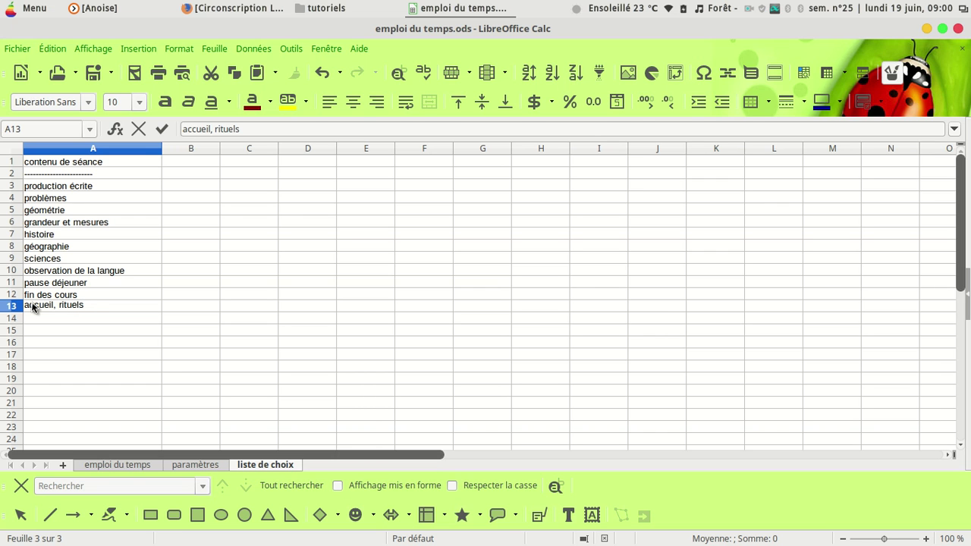
click(160, 129)
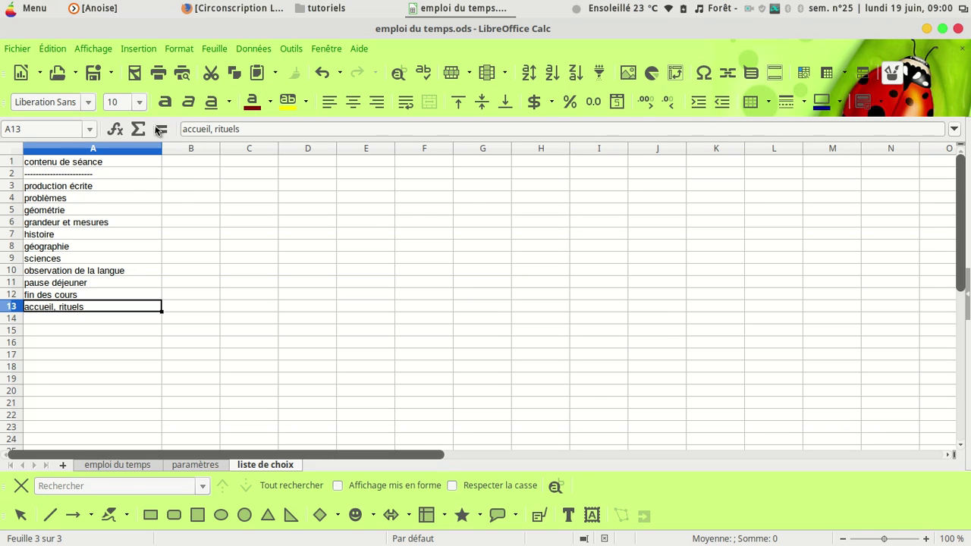
Choose "accueil, rituels" for the Lundi 09 h 00 slot in the timetable and fill it across through vendredi.
click(132, 466)
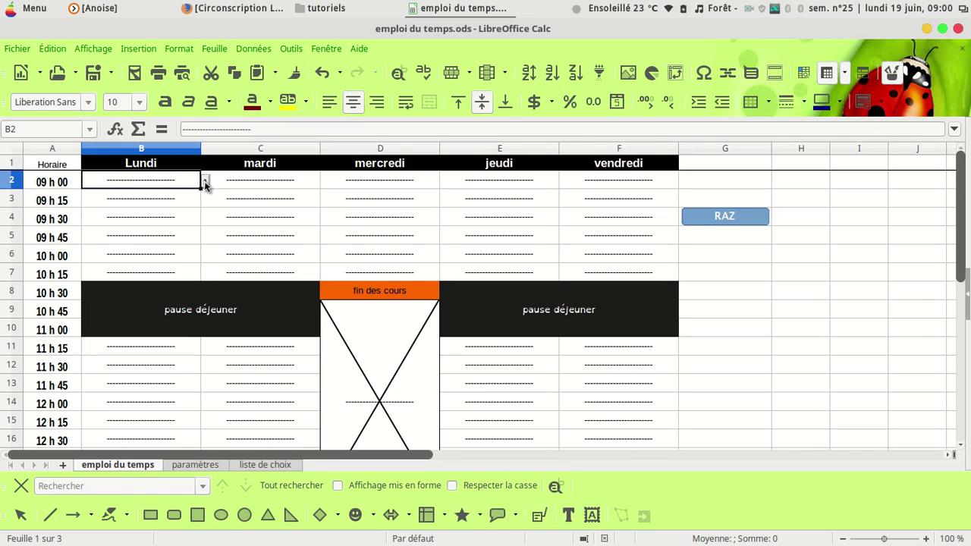
click(204, 180)
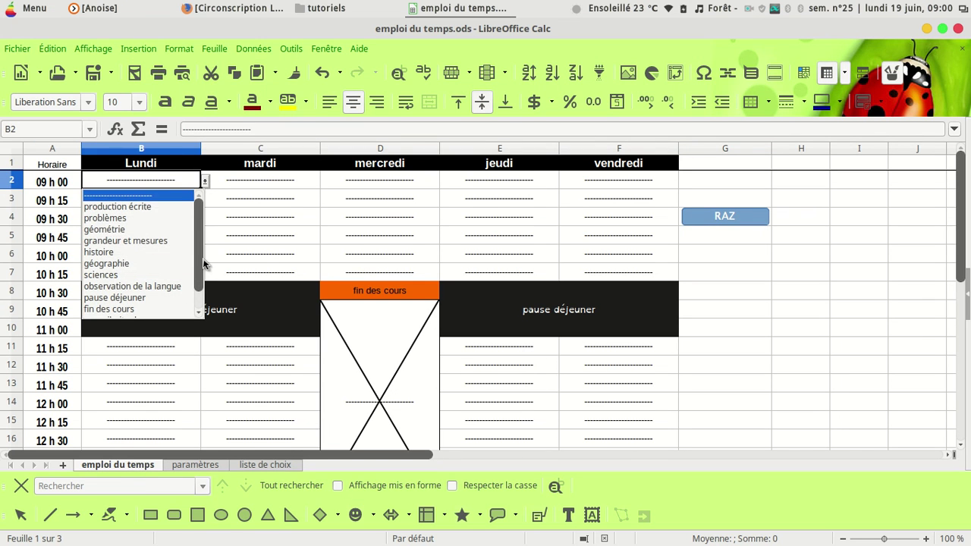
scroll(203, 264, down, 1)
click(126, 303)
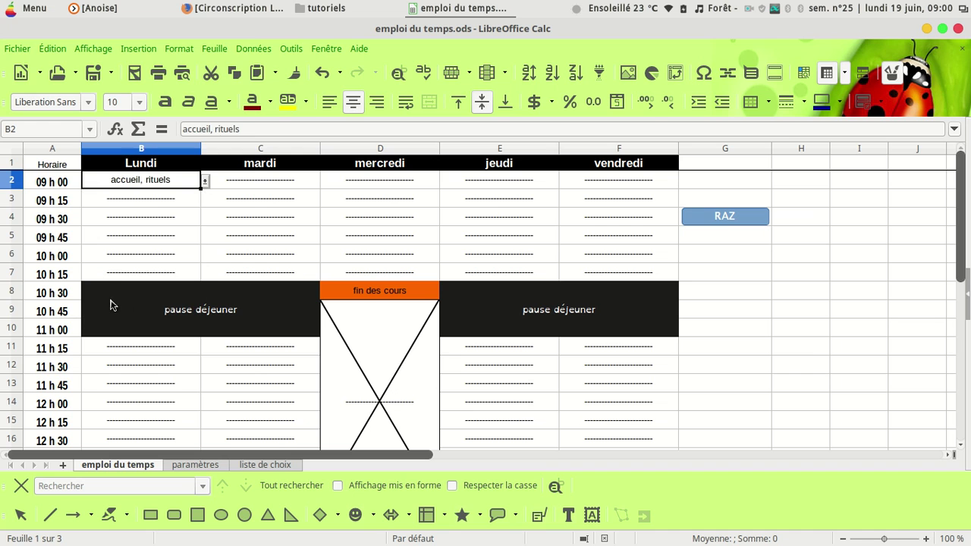
click(204, 180)
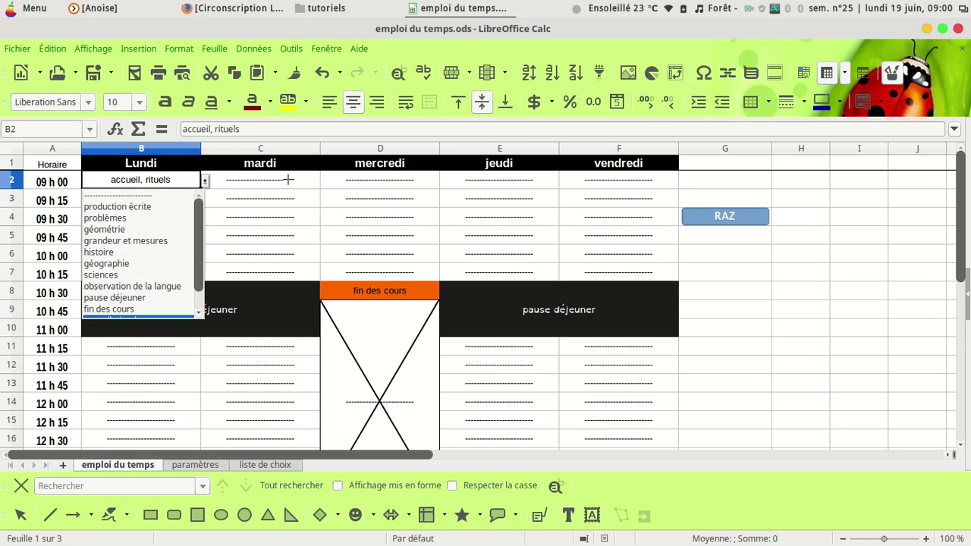
click(222, 238)
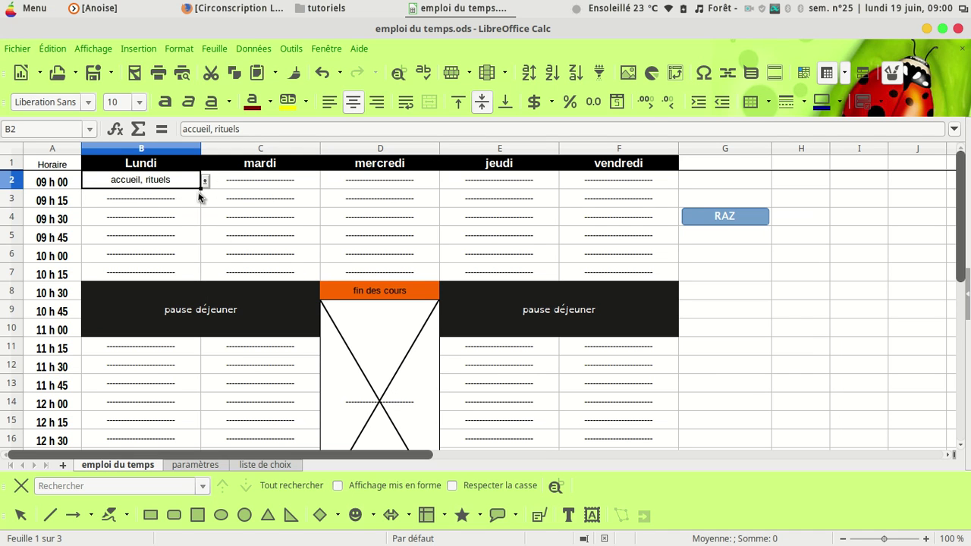
drag(201, 188, 627, 182)
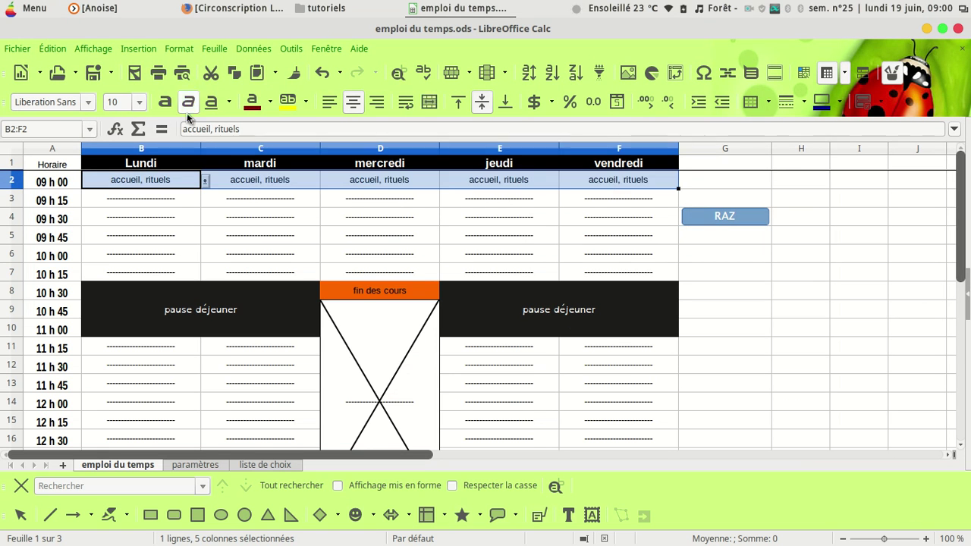
Give the "accueil, rituels" cells B2:F2 a bright yellow-green background.
click(306, 101)
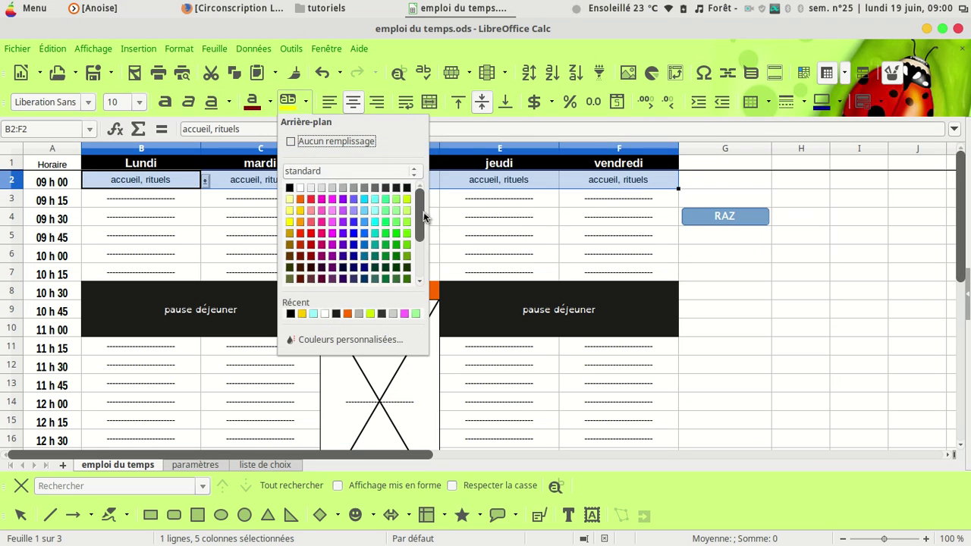
click(404, 199)
click(111, 224)
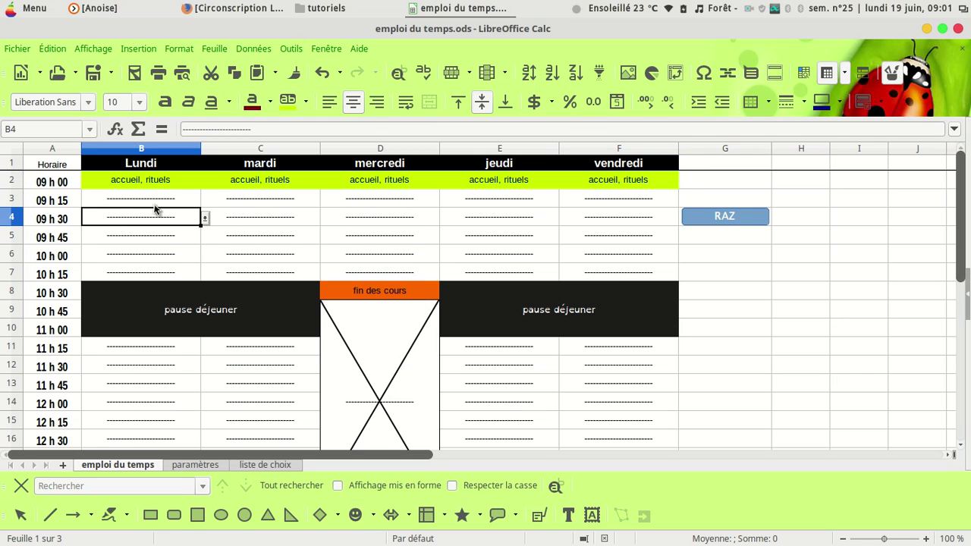
Choose géométrie in cell B4, and merge B3:B4 while keeping the contents of the hidden cells.
drag(156, 199, 162, 217)
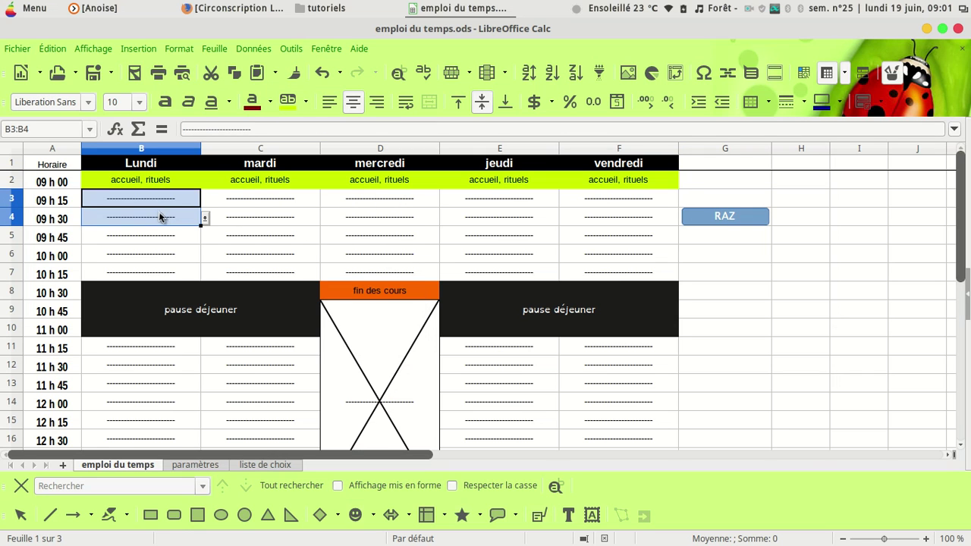
click(205, 218)
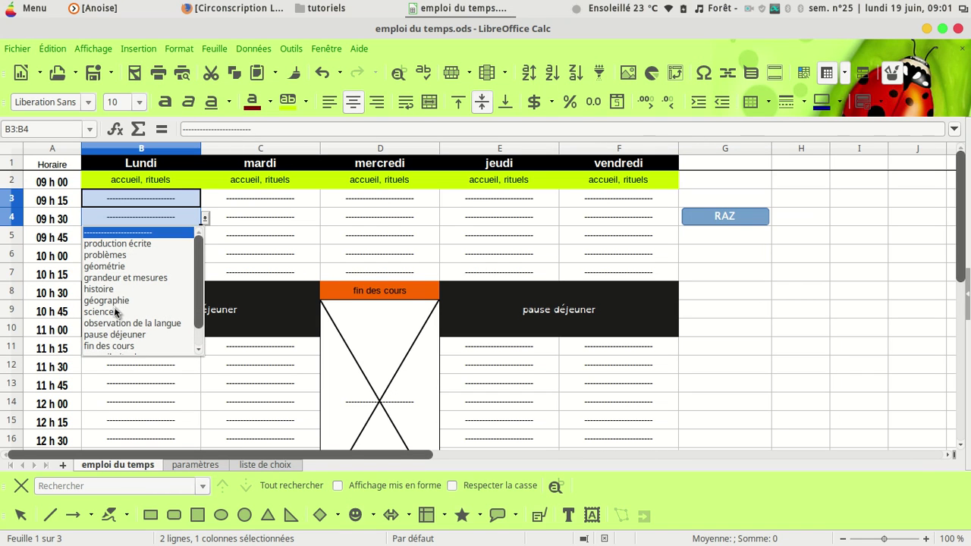
click(114, 267)
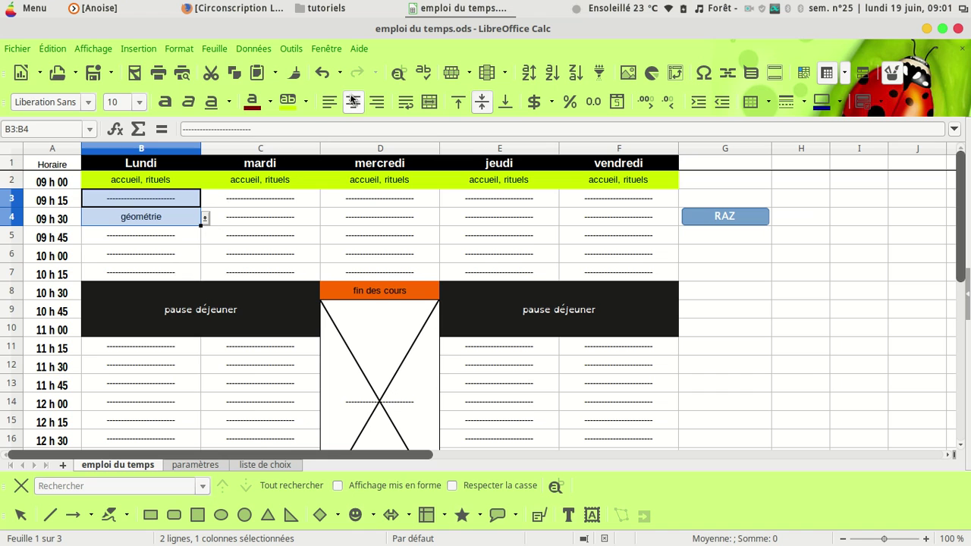
click(430, 103)
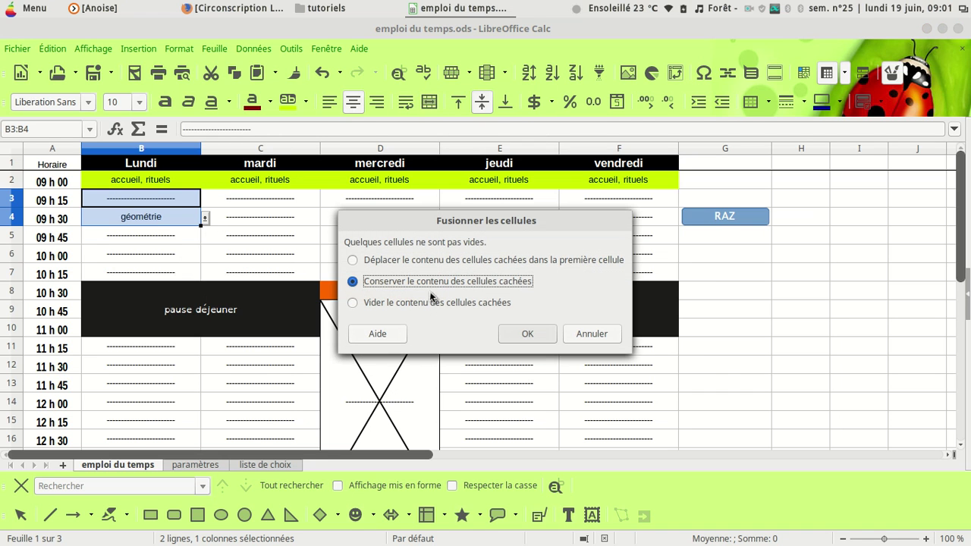
click(523, 334)
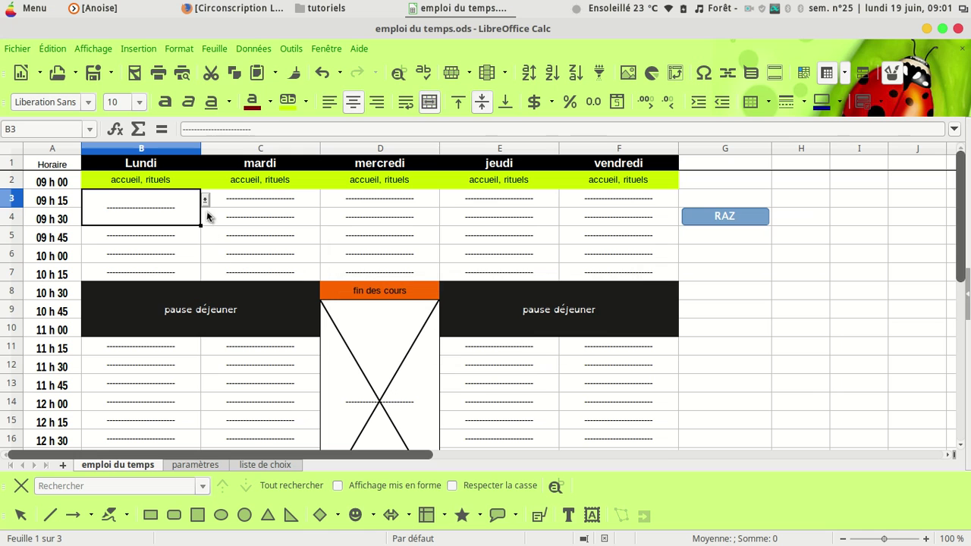
Set the merged Lundi cell B3 to géométrie and give it a Magenta 1 background.
click(204, 200)
scroll(112, 301, down, 1)
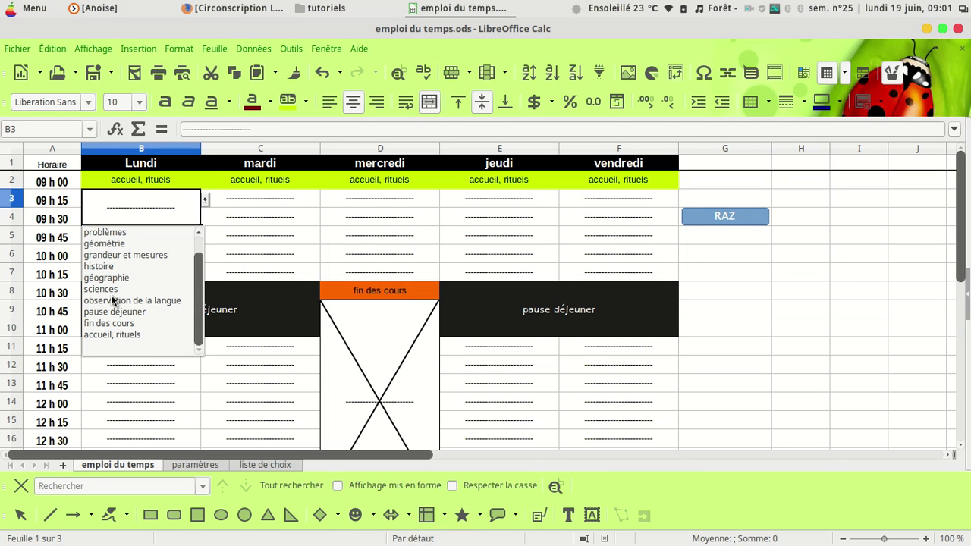
click(113, 244)
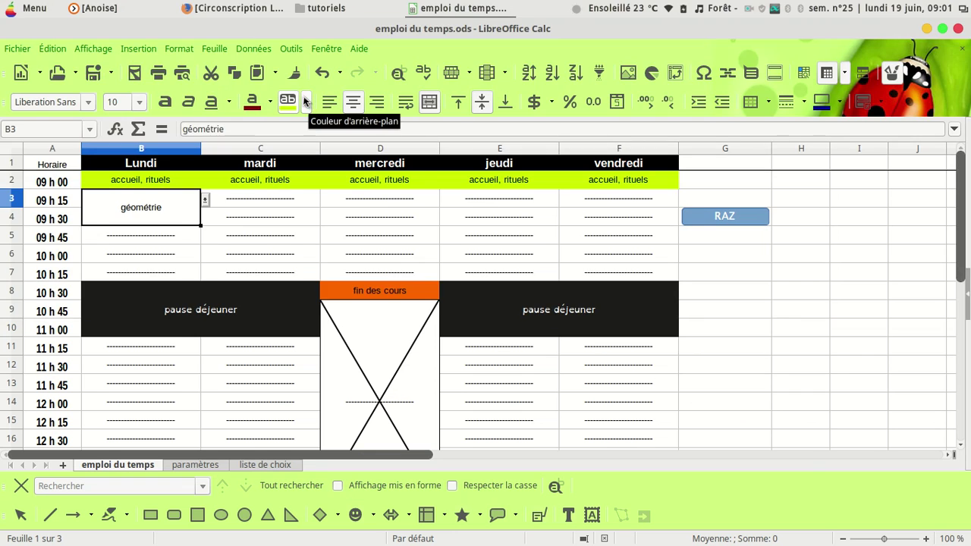
click(306, 102)
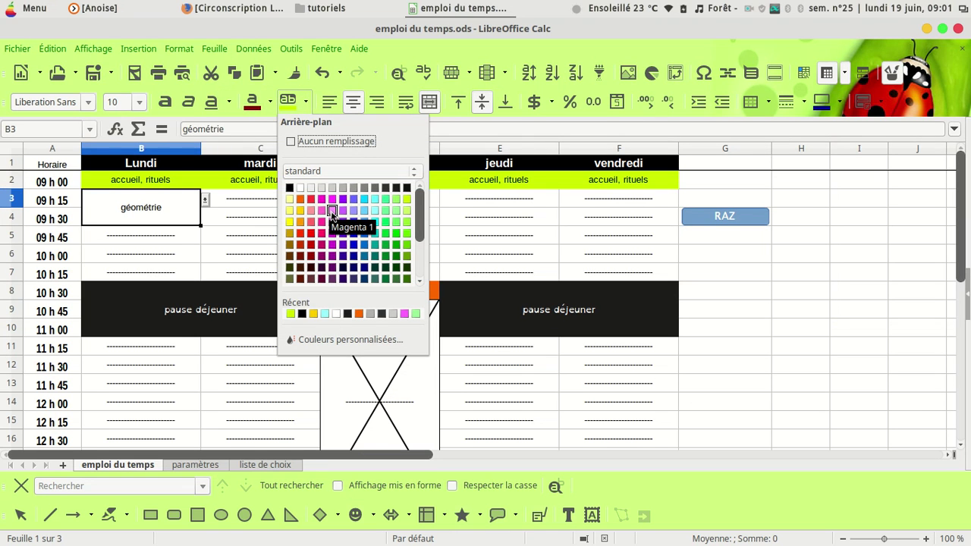
click(332, 211)
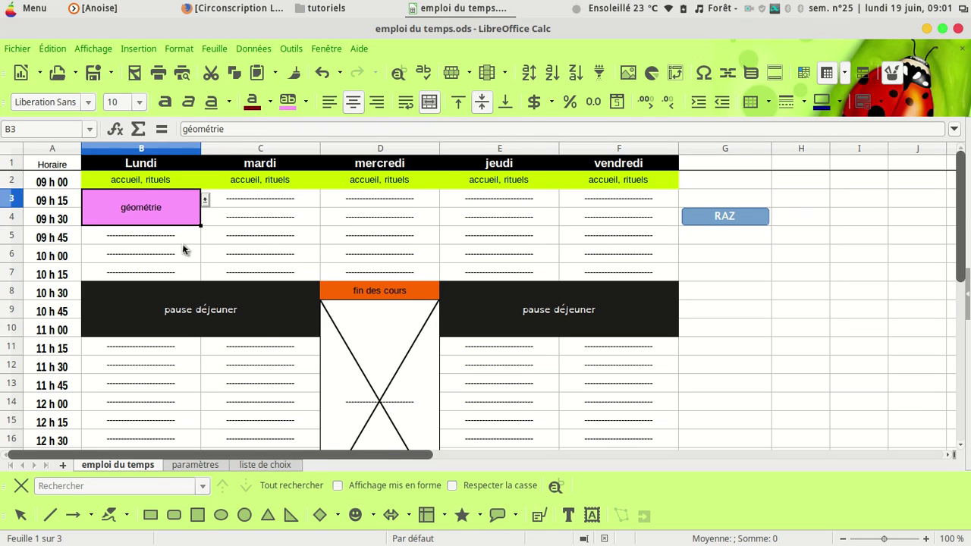
click(135, 256)
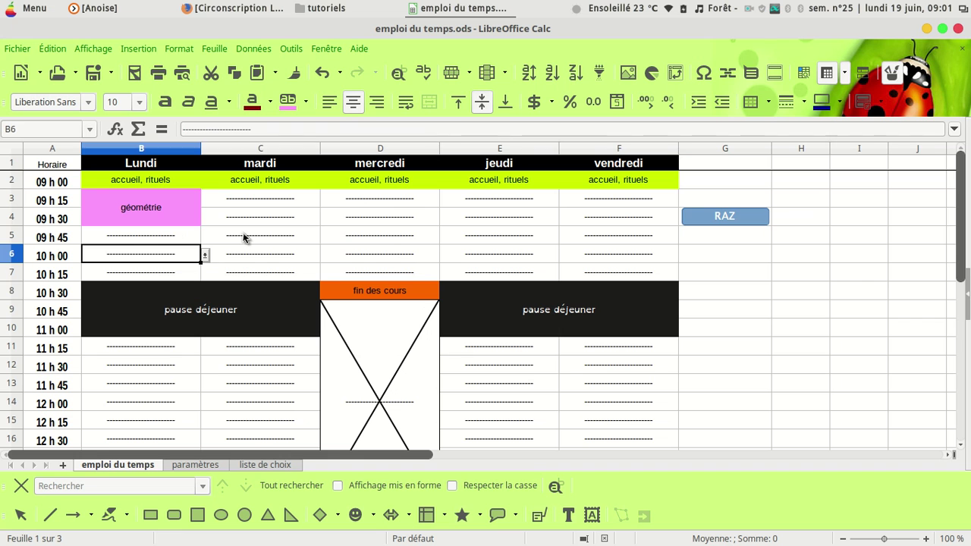
Merge the mardi cells C5:C7 while keeping the contents of the hidden cells.
drag(244, 237, 245, 271)
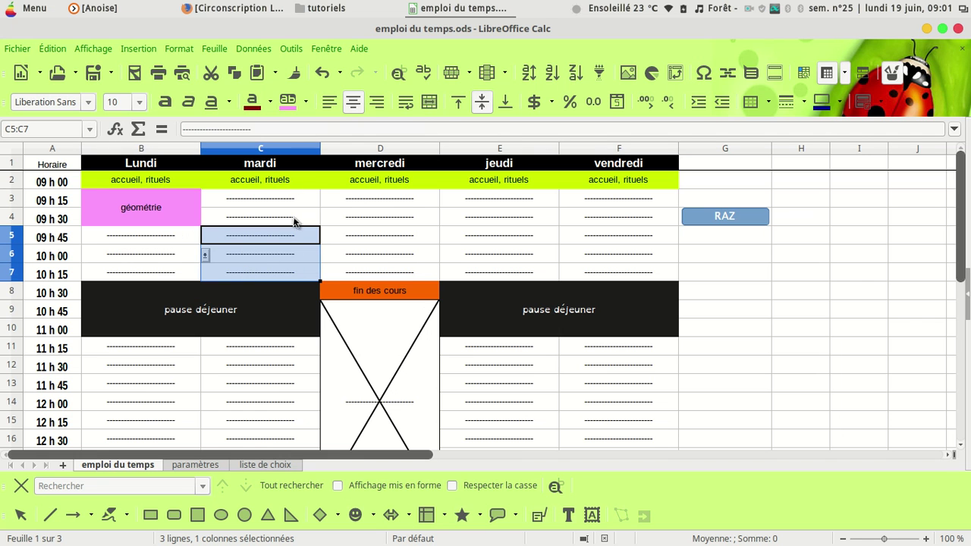
click(429, 104)
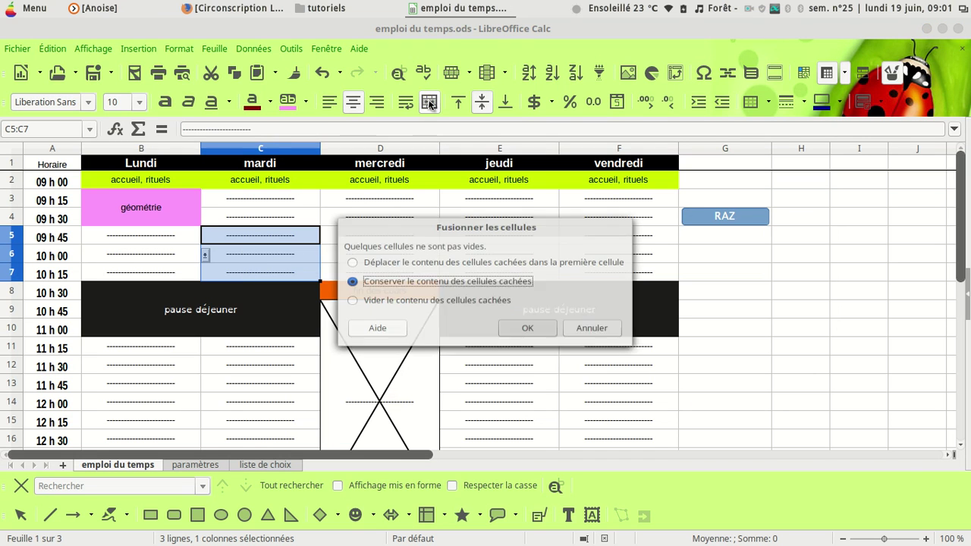
click(538, 331)
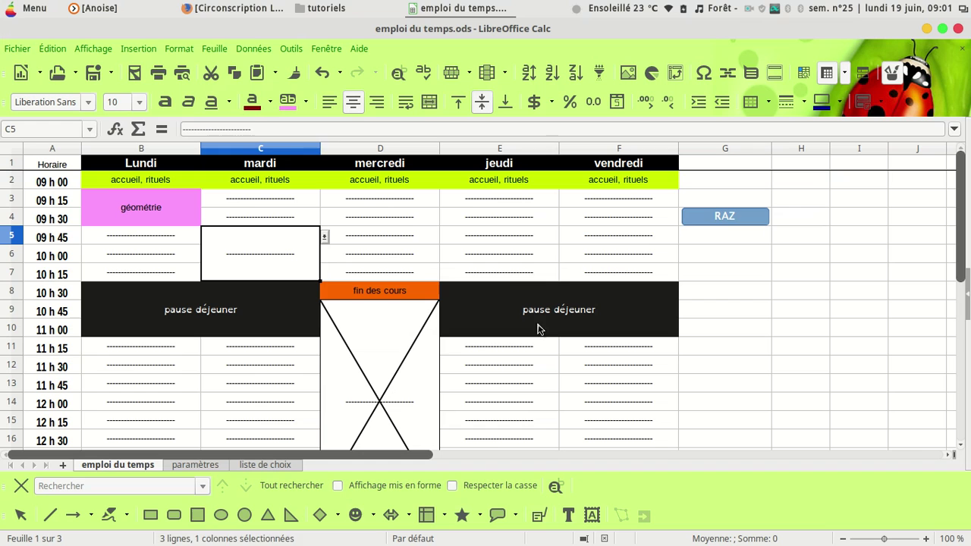
Set the merged mardi cell C5 to production écrite and give it an orange background.
click(324, 236)
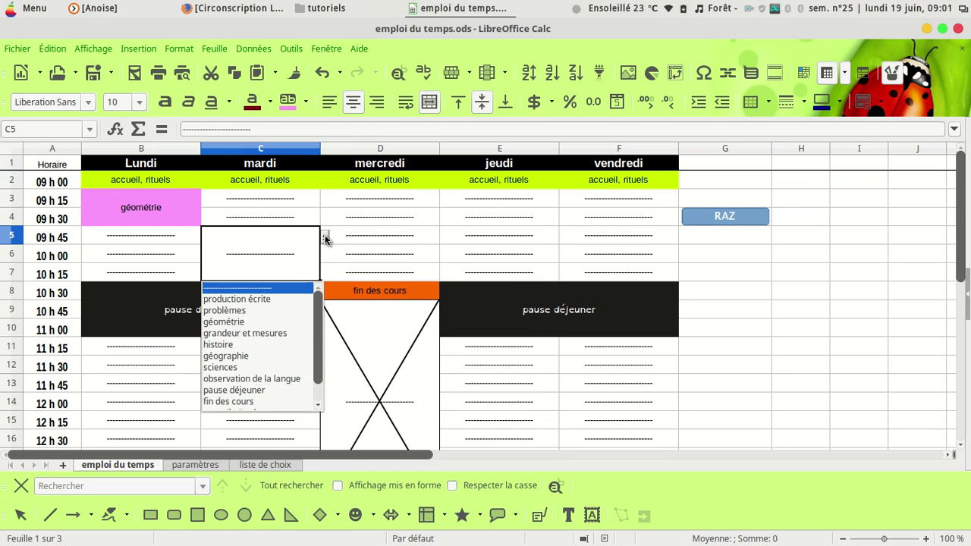
click(258, 300)
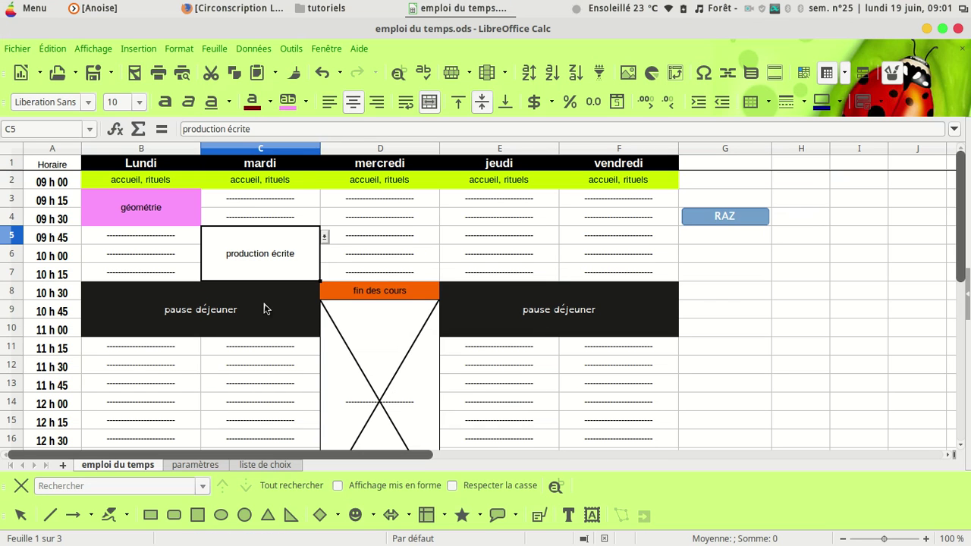
click(306, 101)
click(299, 225)
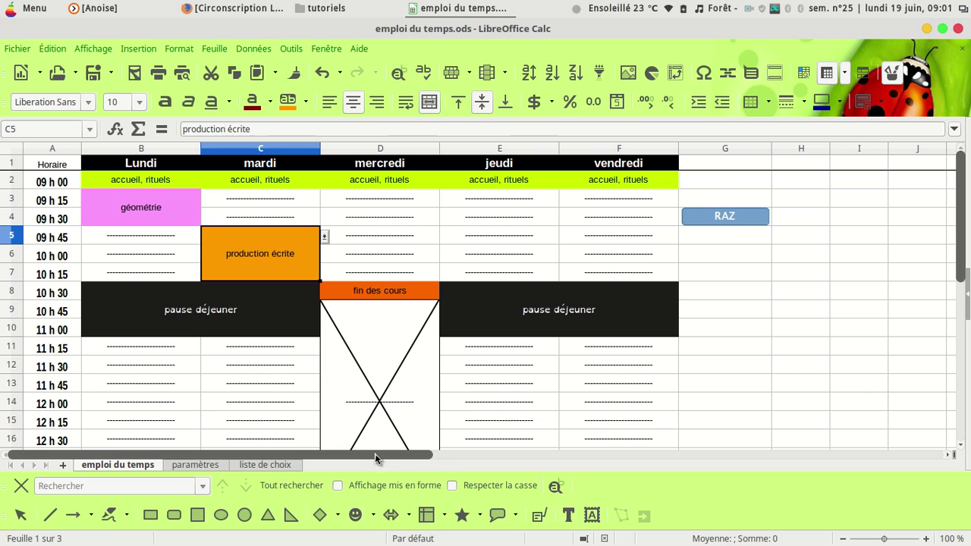
mouse_move(375, 453)
mouse_down()
mouse_move(434, 455)
mouse_move(374, 459)
mouse_up()
Try the timetable reset with the RAZ shape, and undo it to restore the contents and merged cells.
click(725, 217)
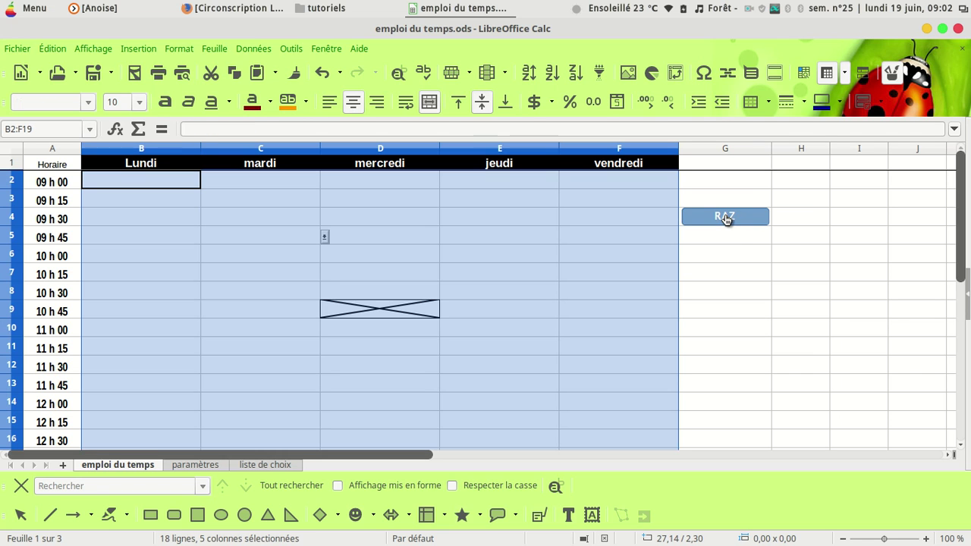
click(742, 366)
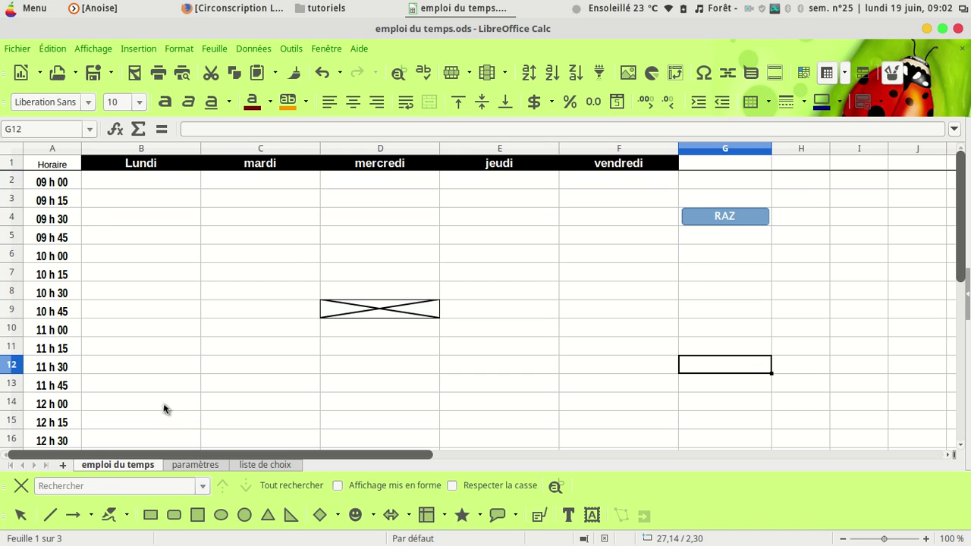
click(323, 72)
click(323, 73)
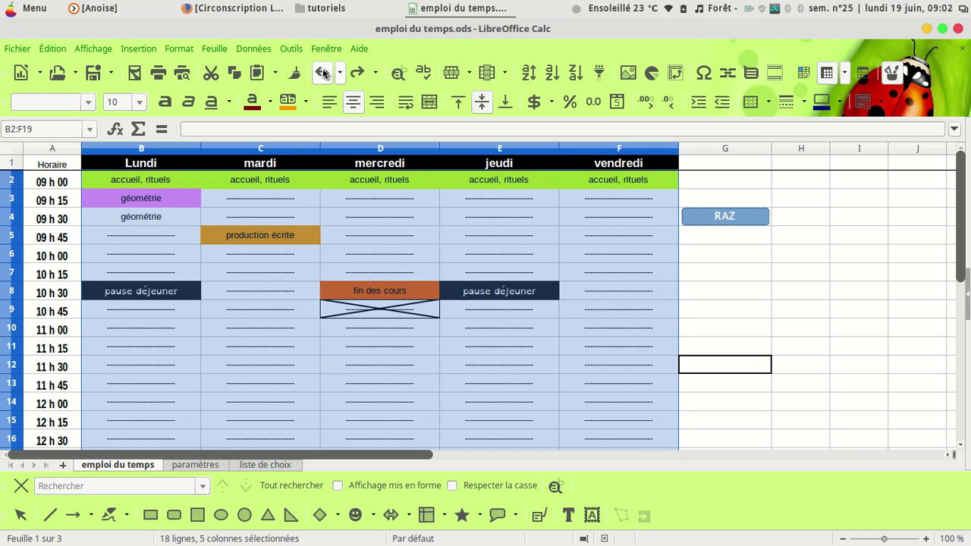
click(322, 72)
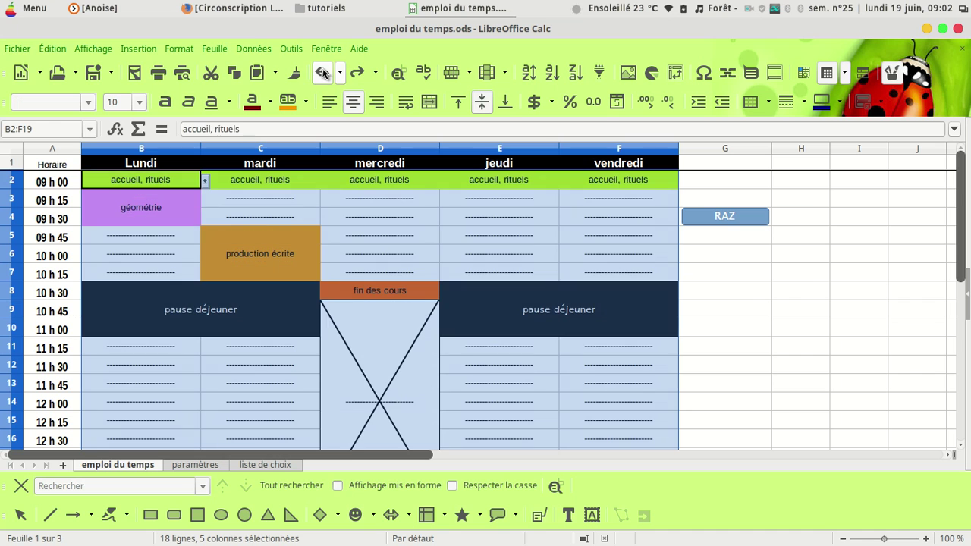
click(761, 267)
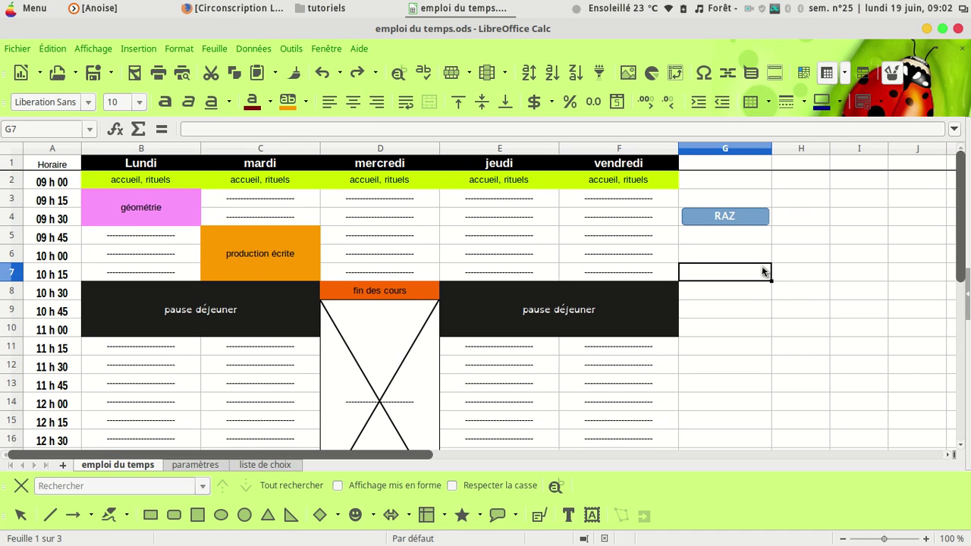
Toggle the macro recorder setting "Activer l'enregistreur de macro" in the Avancé options of LibreOffice and apply the options.
click(293, 49)
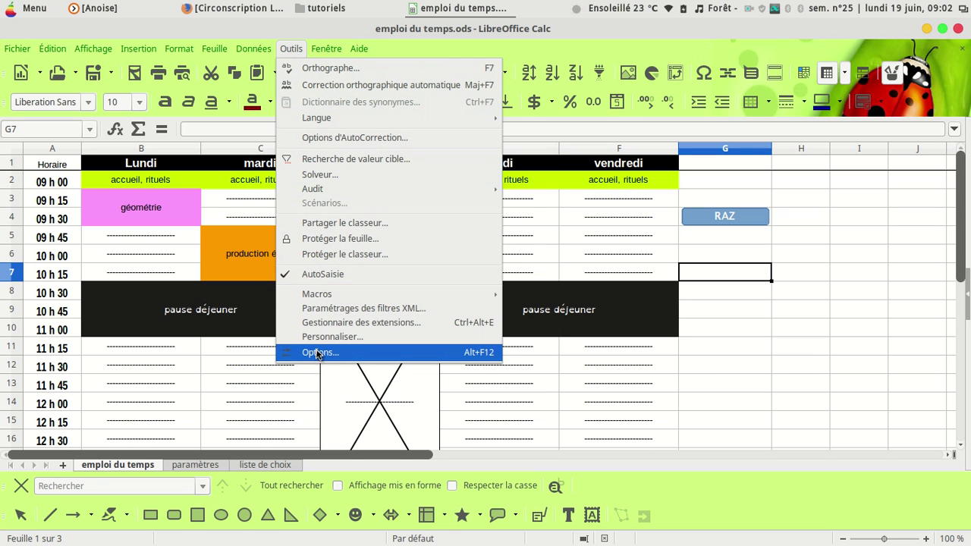
click(317, 353)
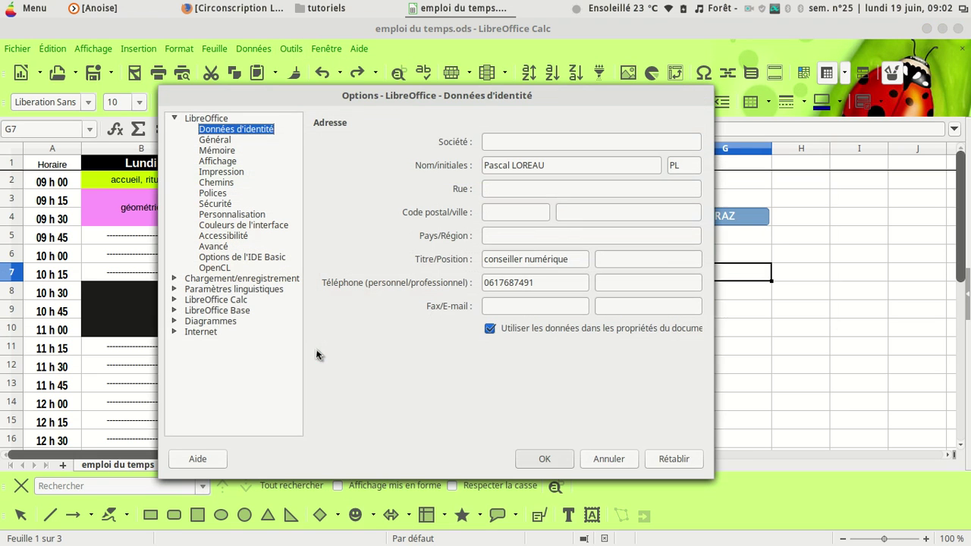
click(174, 120)
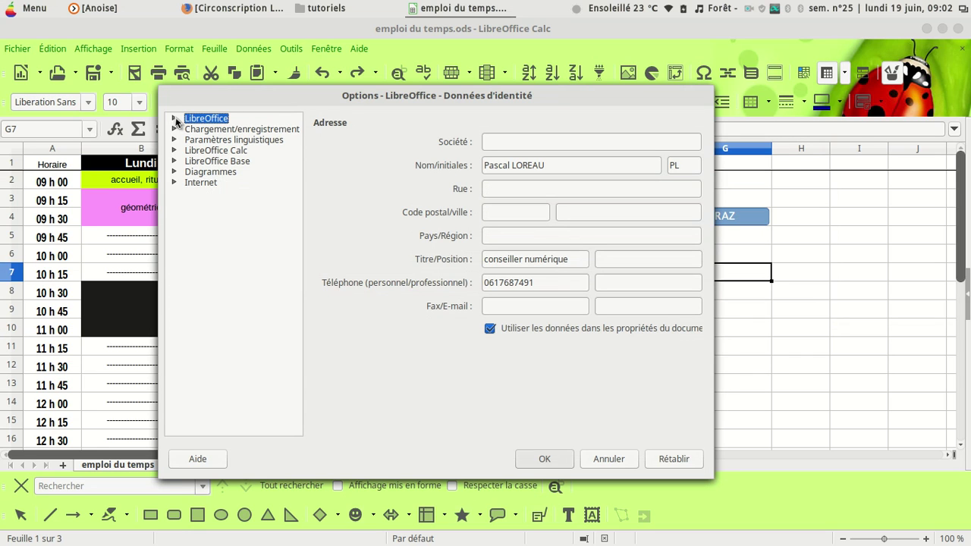
click(175, 119)
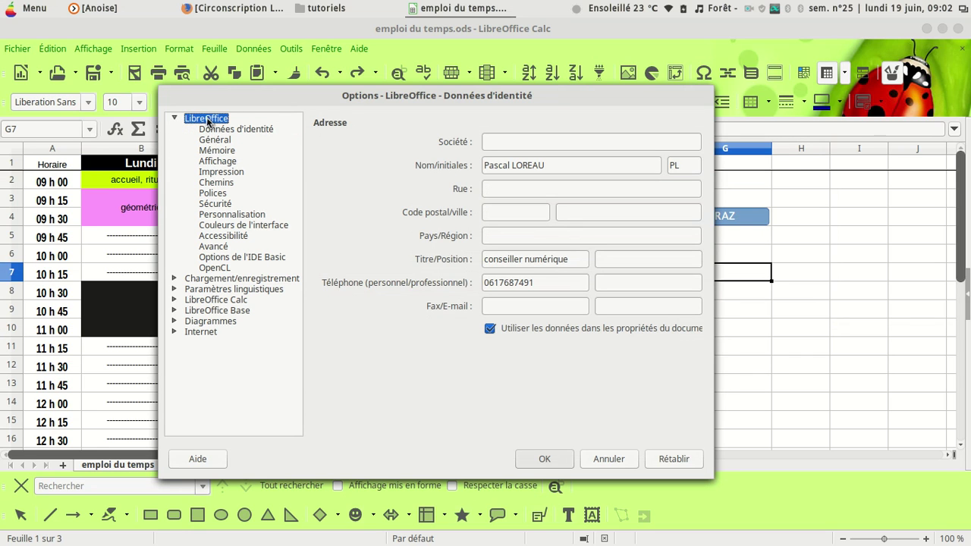
click(213, 246)
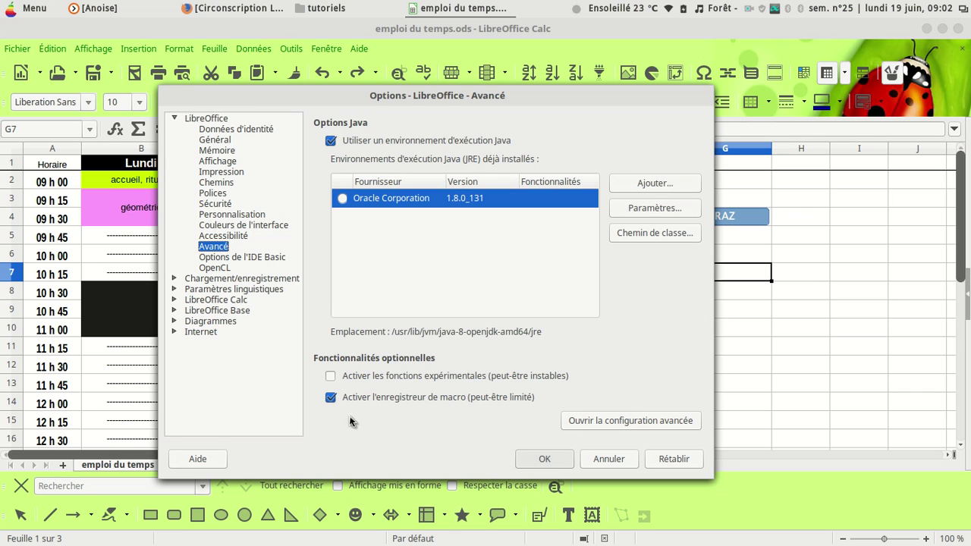
click(330, 398)
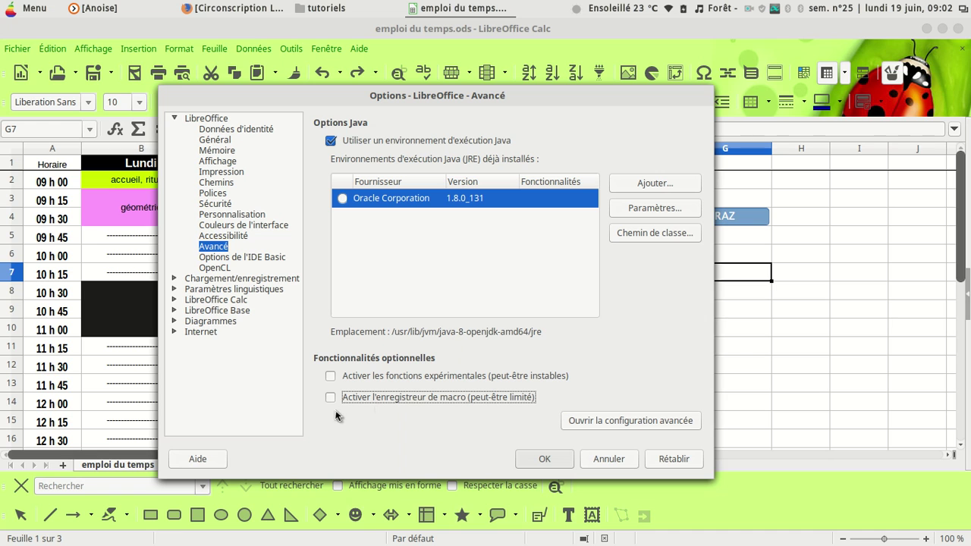
click(547, 459)
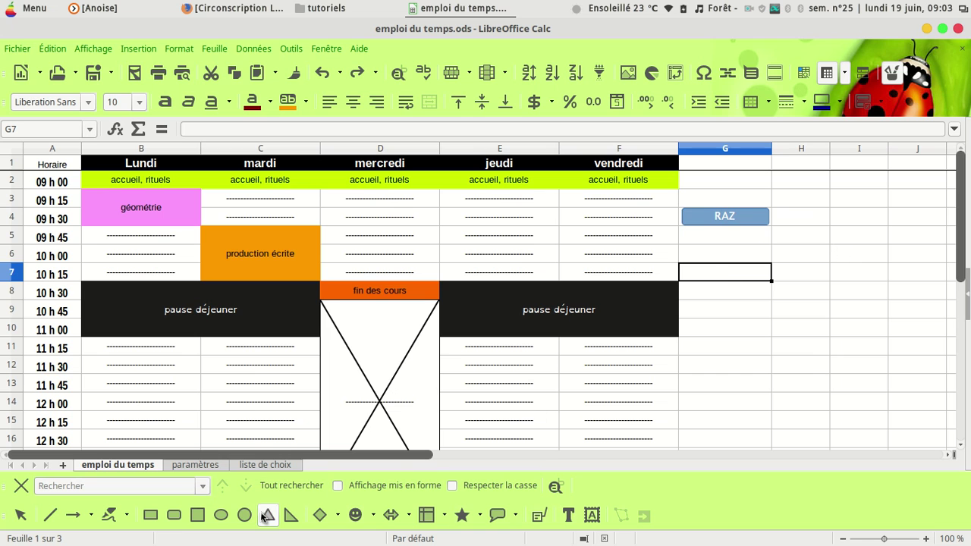
Hide the drawing toolbar and show it again, and look up Dessin in the list of available toolbars.
click(893, 74)
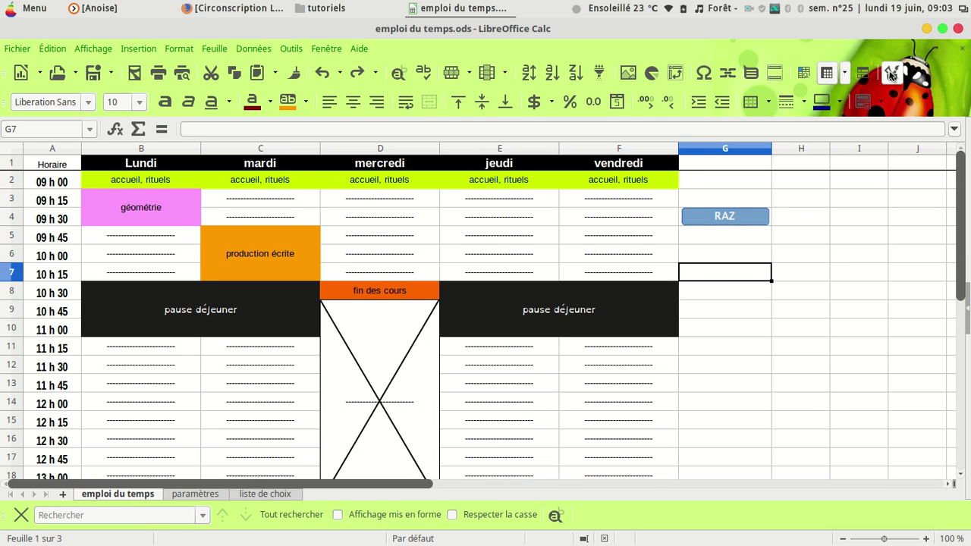
click(892, 74)
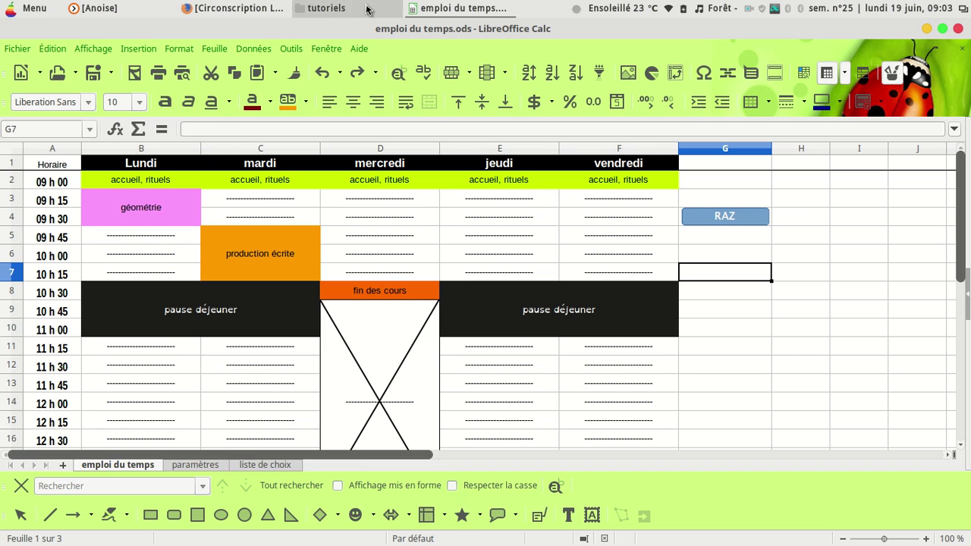
click(105, 47)
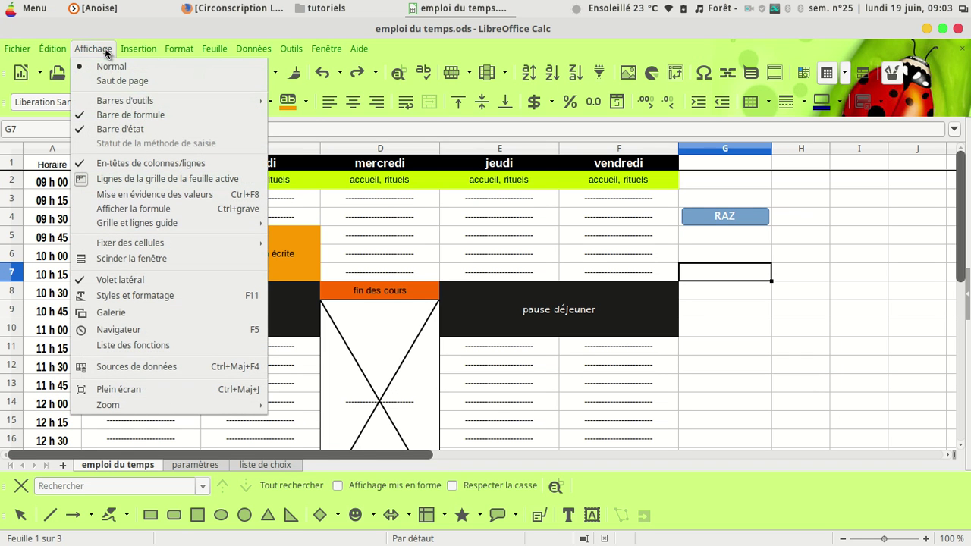
mouse_move(124, 104)
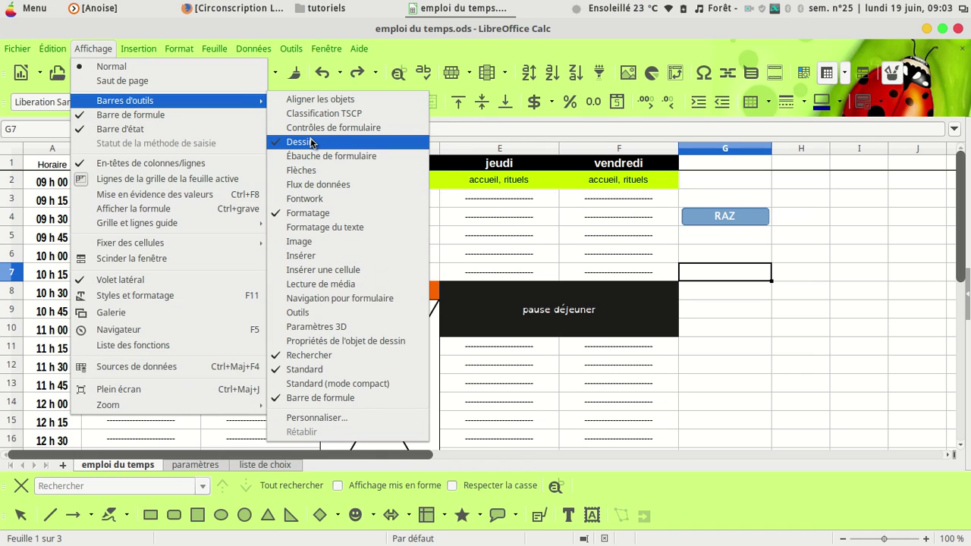
click(766, 425)
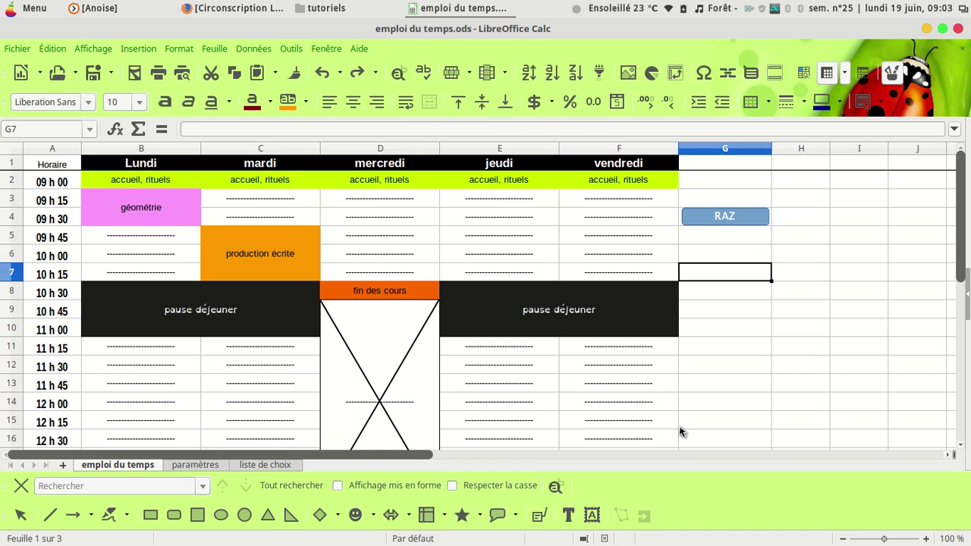
Draw a rounded rectangle about 3.43 × 0.79 cm over cell G7, below the RAZ shape.
click(338, 516)
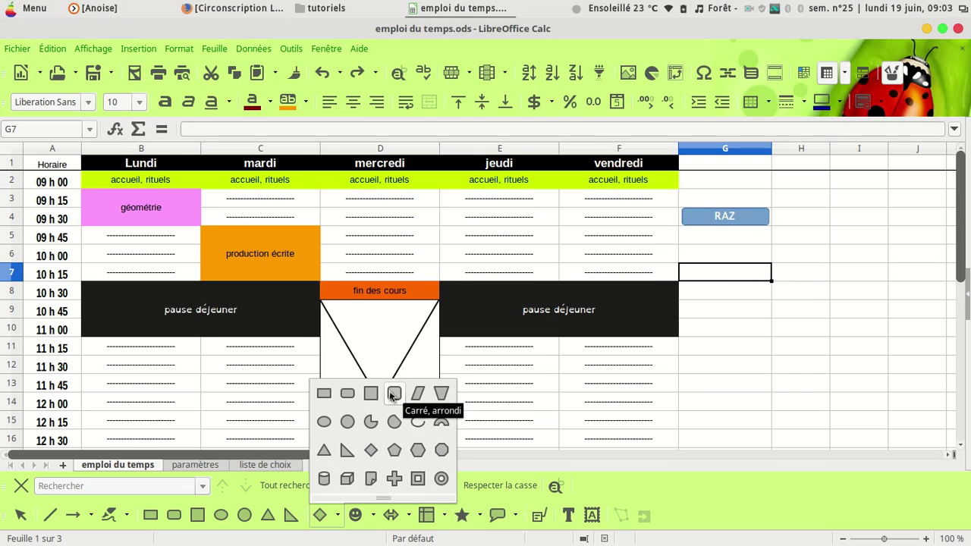
click(347, 393)
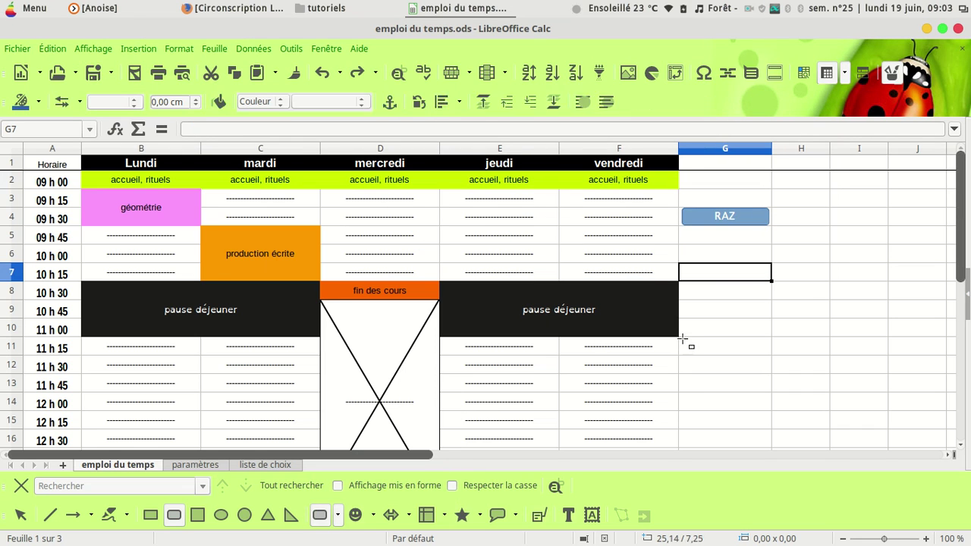
drag(683, 262, 772, 282)
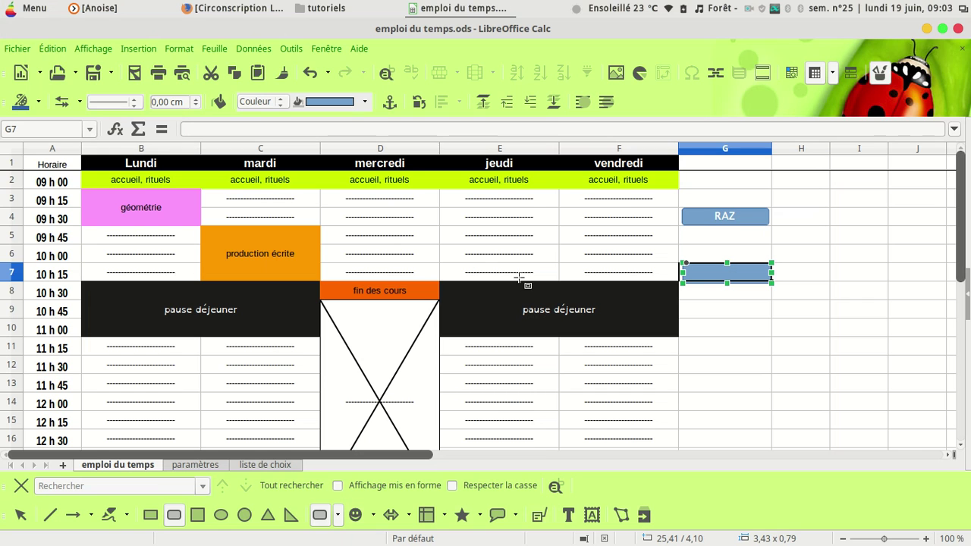
Set the new rounded rectangle's line style to none and its line colour to white.
click(133, 102)
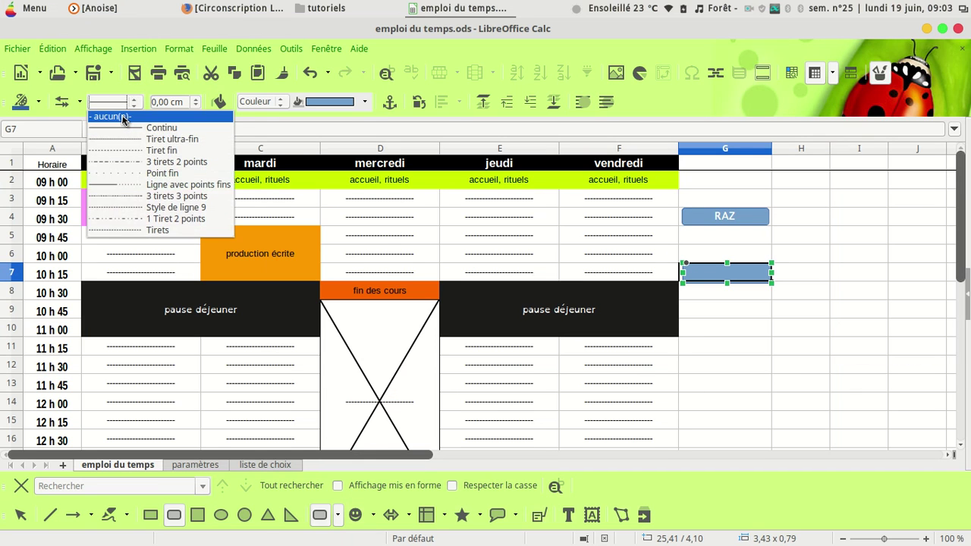
click(122, 116)
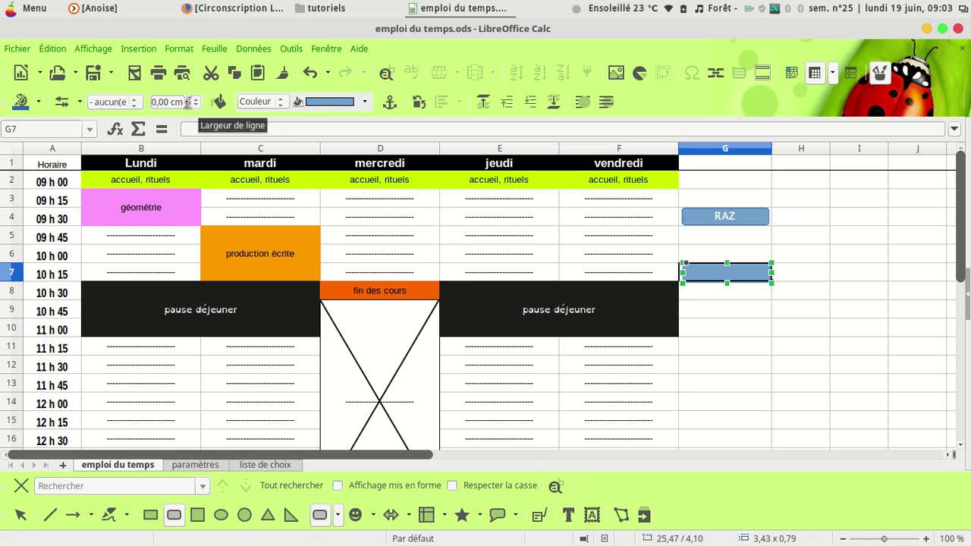
click(38, 105)
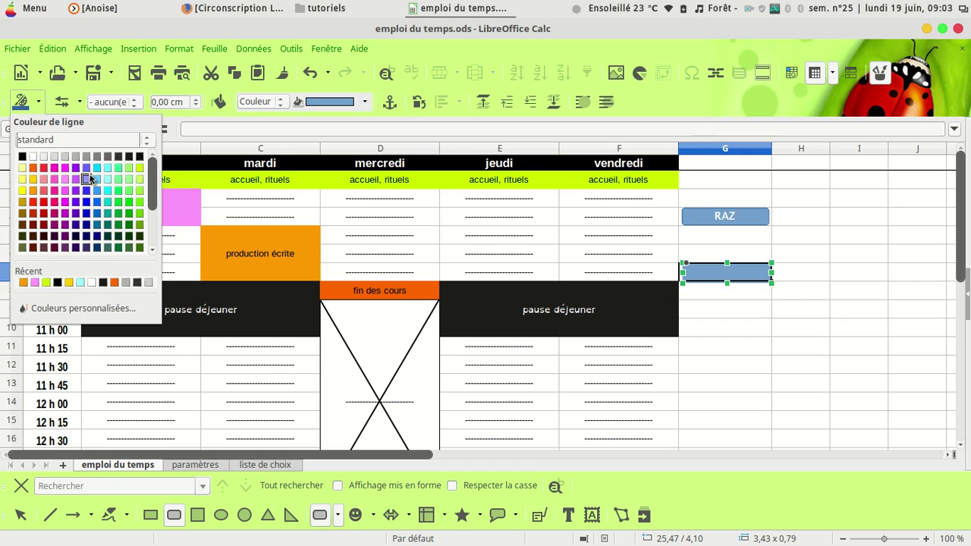
click(34, 156)
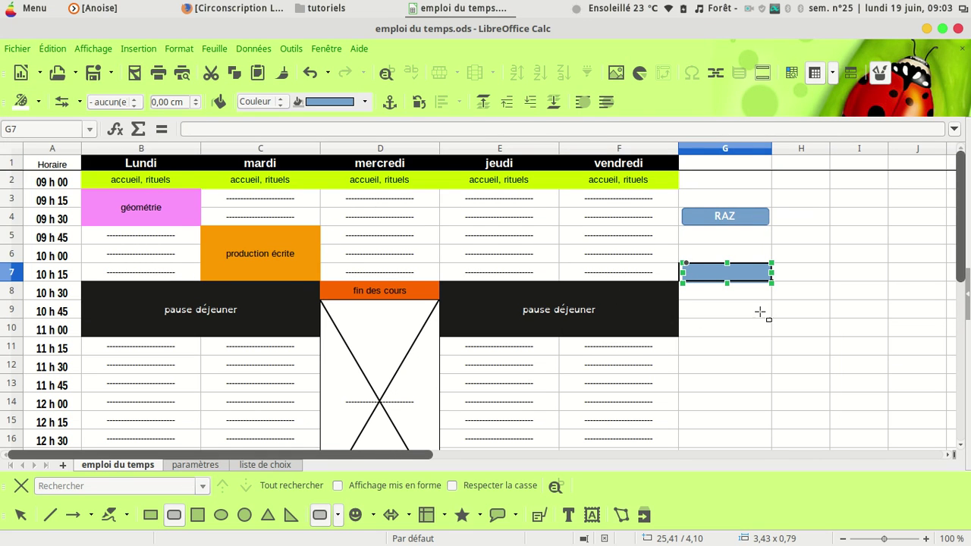
key(Escape)
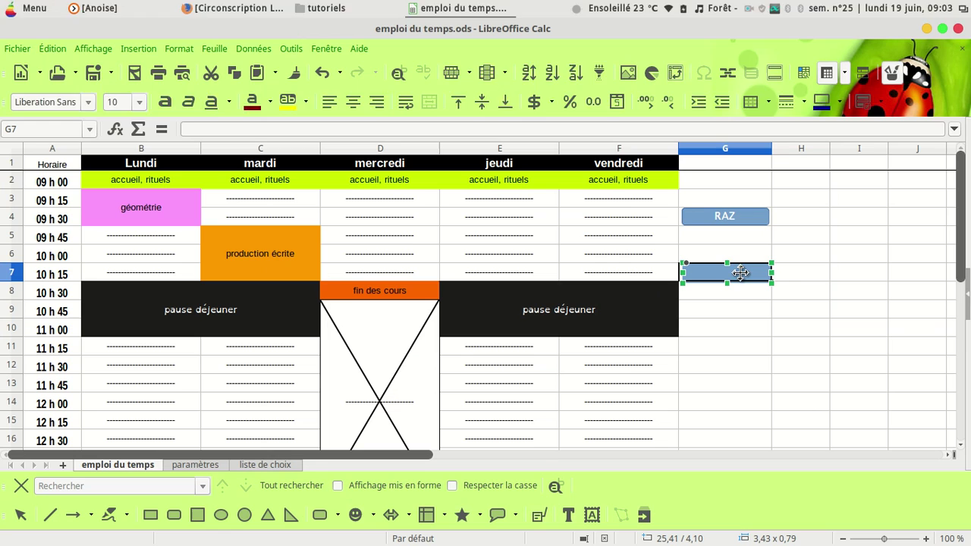
Resize the new rounded rectangle to about 2.75 × 0.74 cm and deselect it.
click(741, 273)
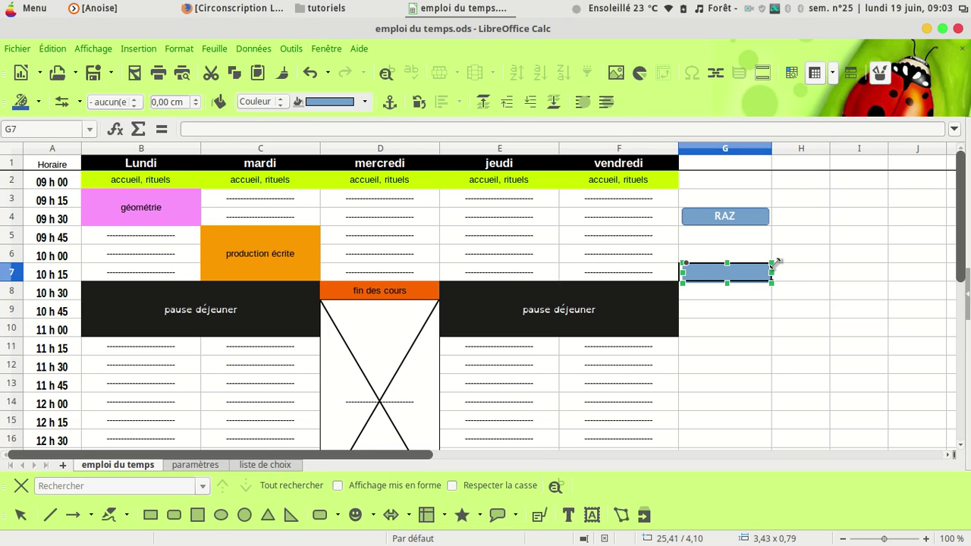
drag(771, 262, 740, 272)
click(721, 336)
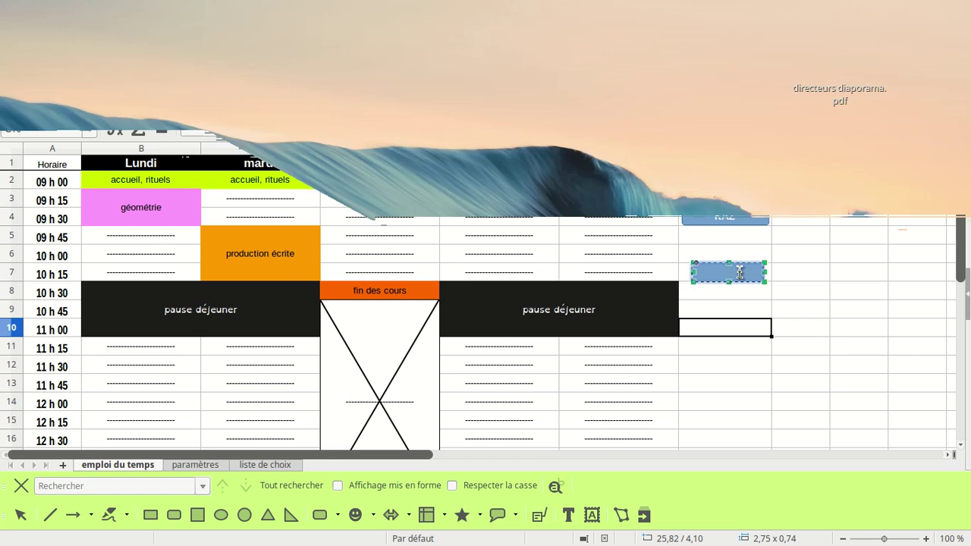
Label the new rounded rectangle "Remise à zéro" with centred text, and leave the shape's text editing.
key(Escape)
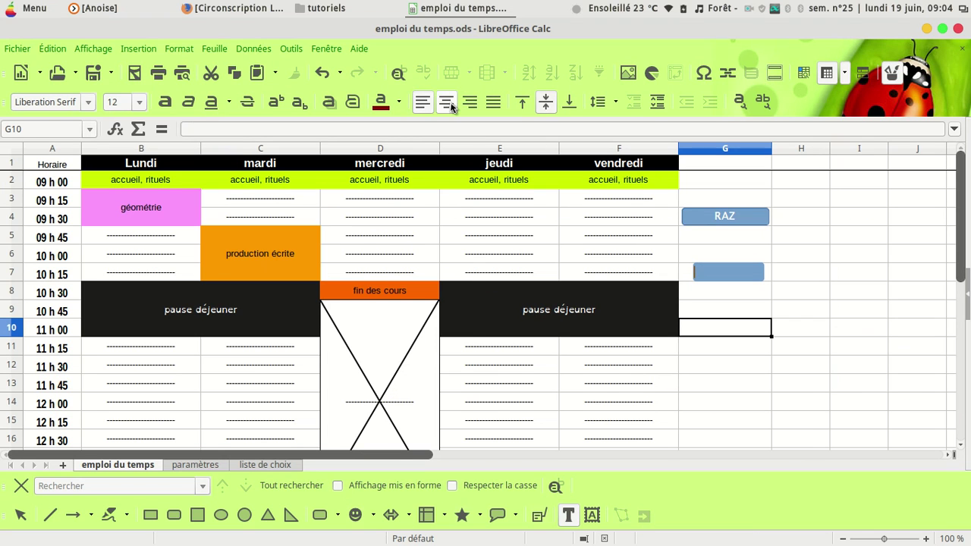
click(446, 102)
text(re)
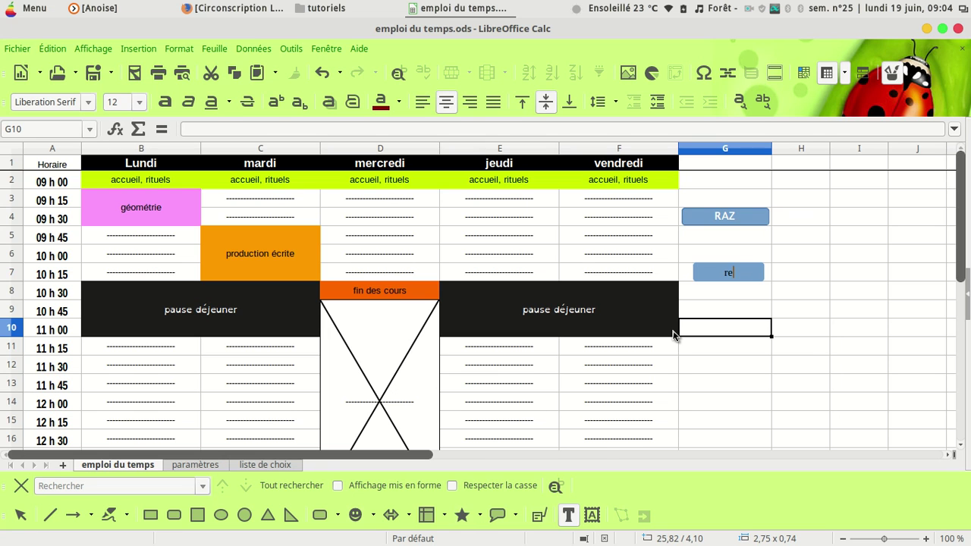
text(mise à zéro)
click(723, 349)
click(724, 350)
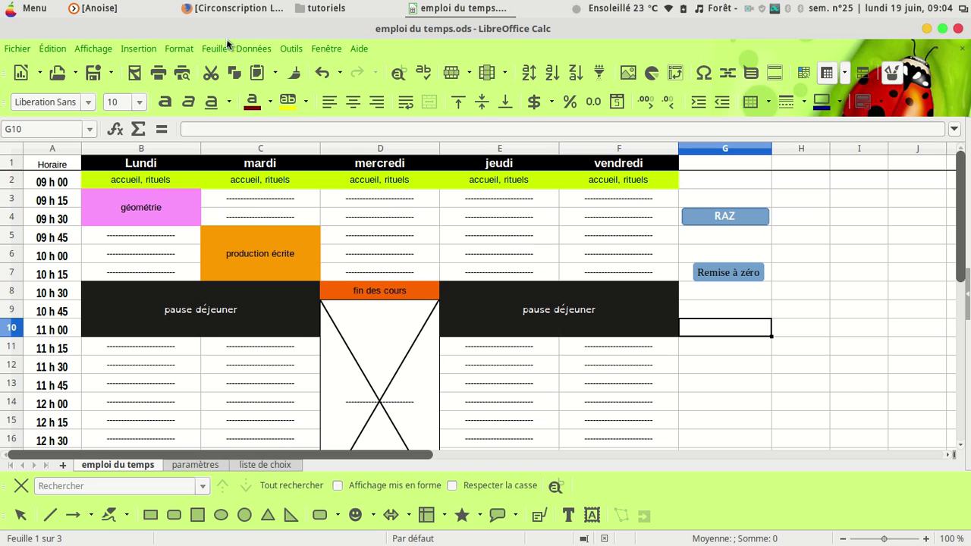
Start recording a macro and place the recording window over the empty cells in column H.
click(296, 49)
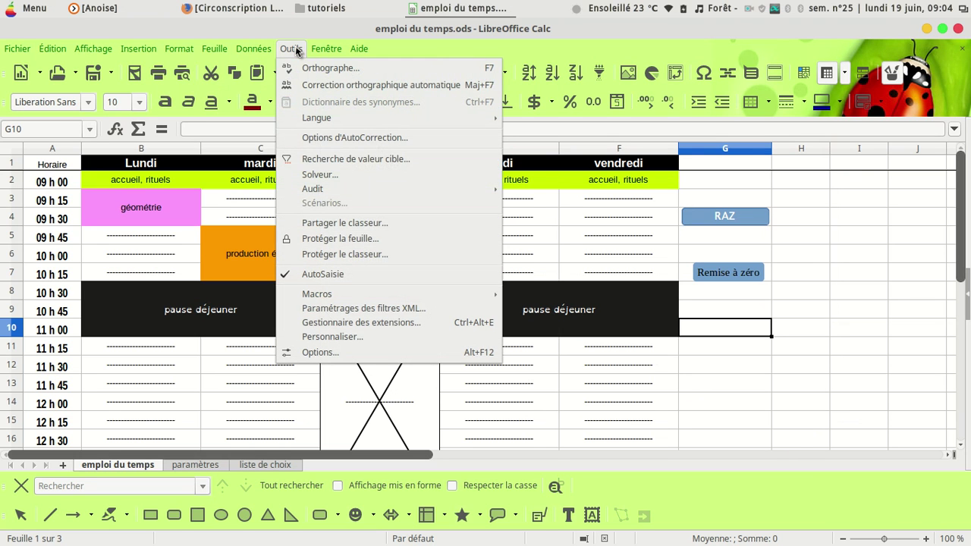
mouse_move(320, 298)
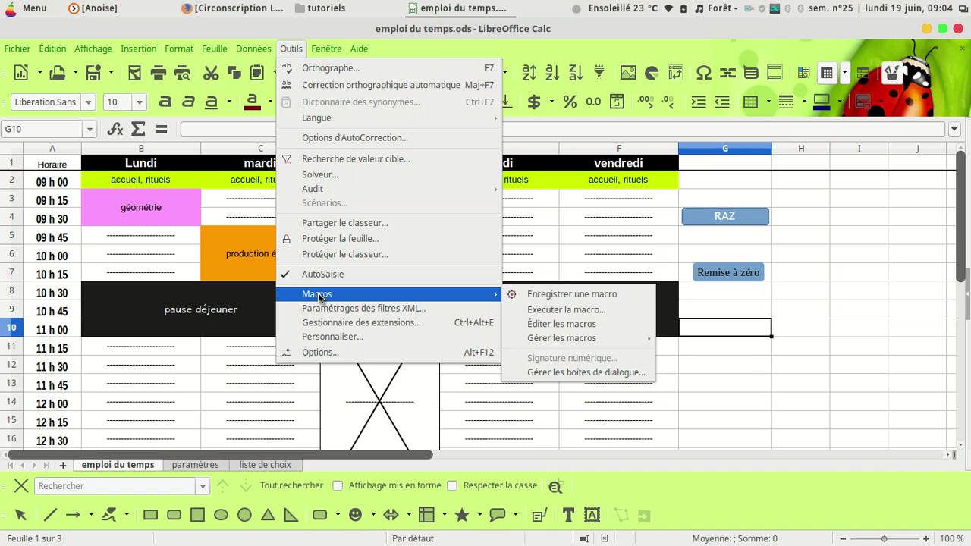
click(574, 296)
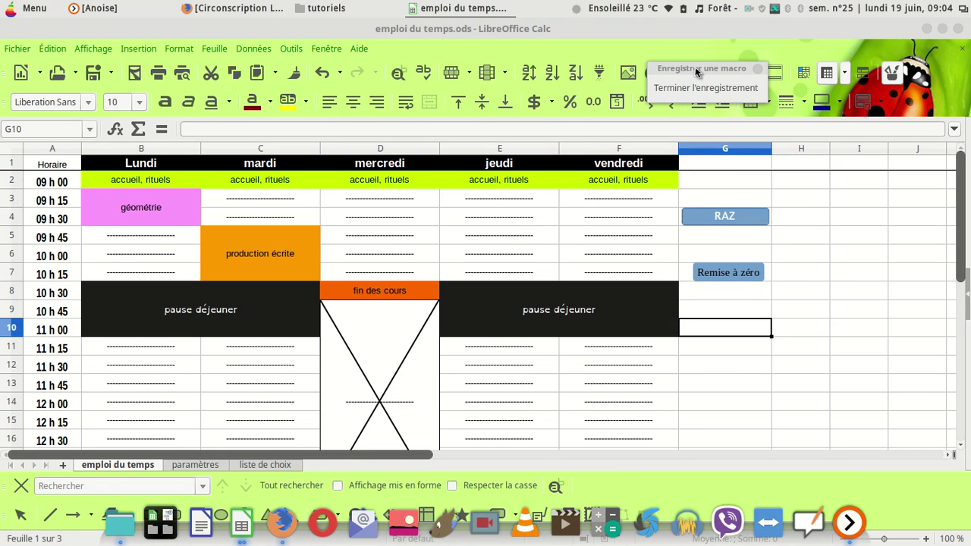
drag(695, 66, 839, 193)
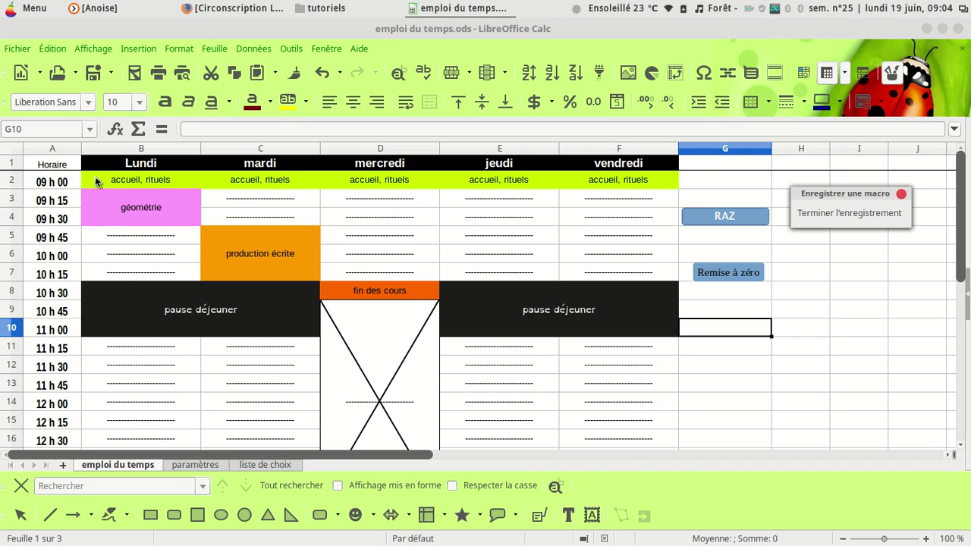
Unmerge all cells in B2:F34 and set their background to no fill.
drag(95, 183, 645, 423)
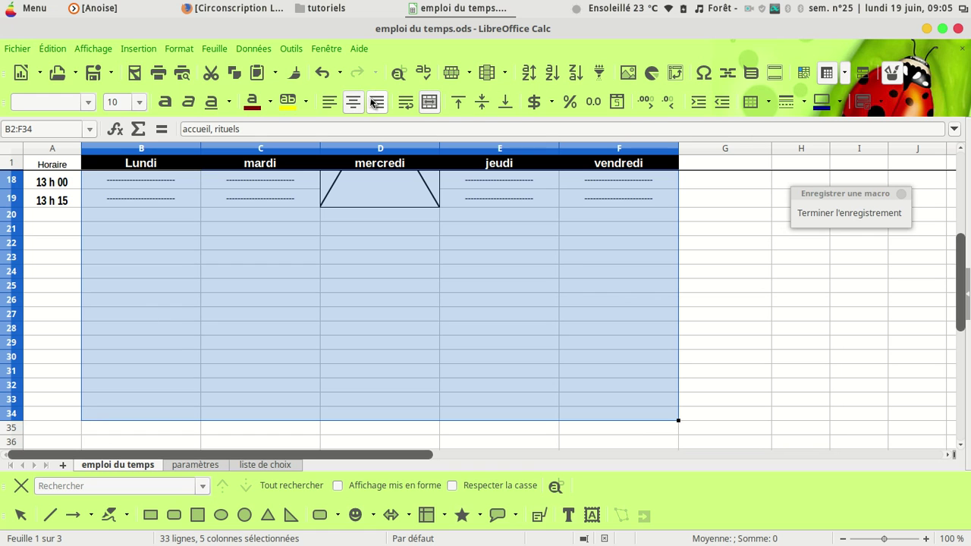
click(430, 103)
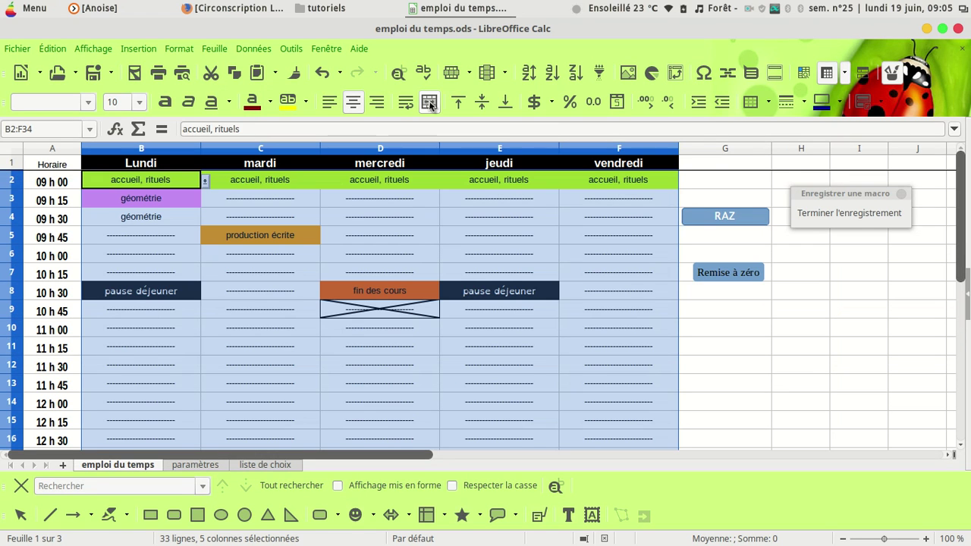
click(306, 103)
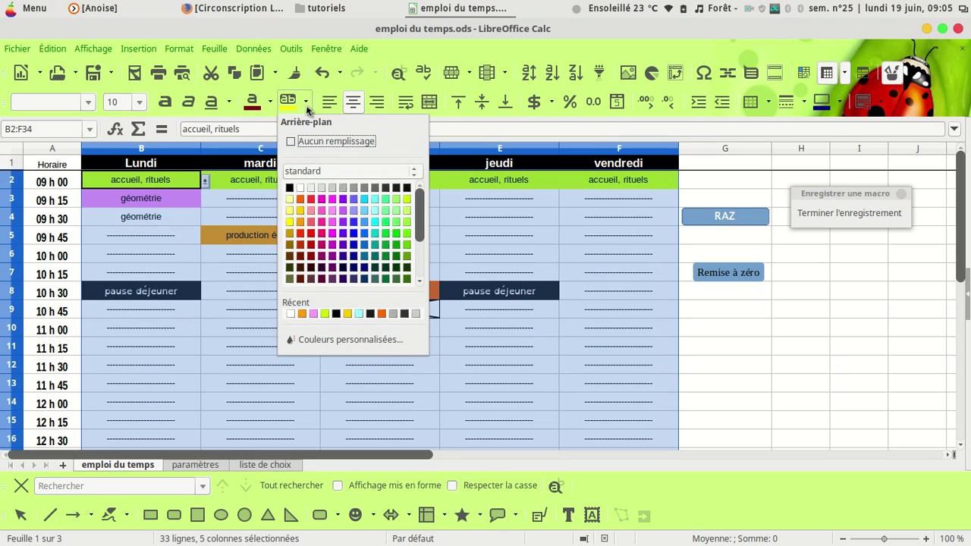
click(290, 143)
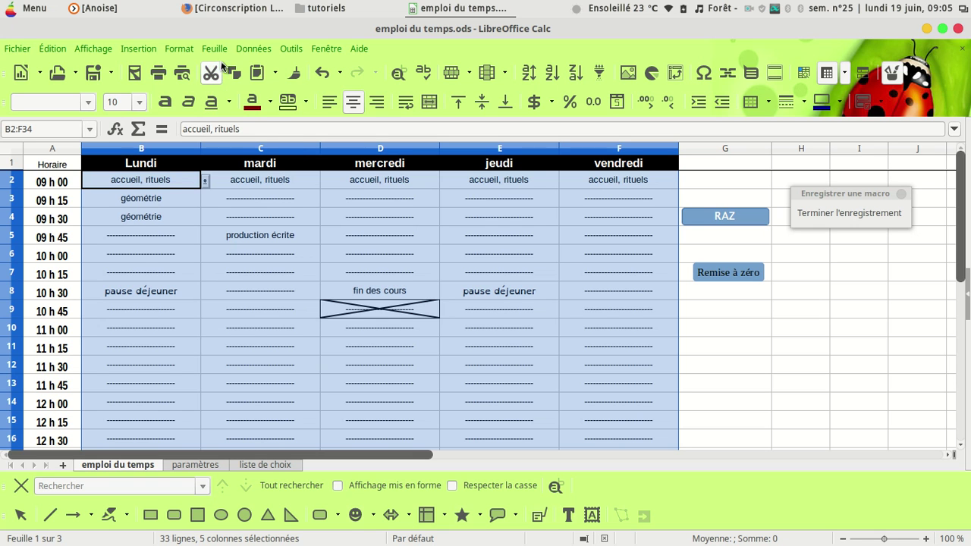
Remove all borders and diagonal lines from B2:F34, with the line style set to none.
click(179, 50)
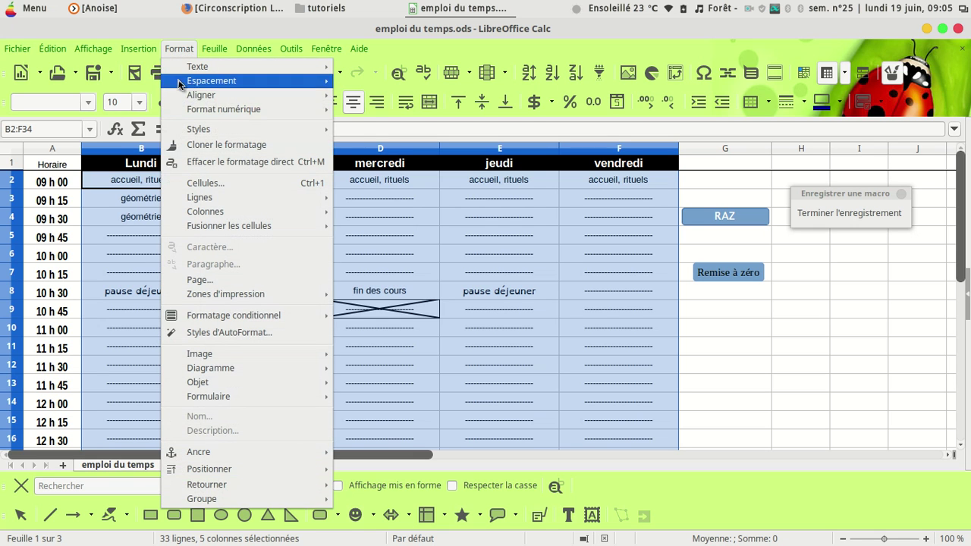
click(205, 185)
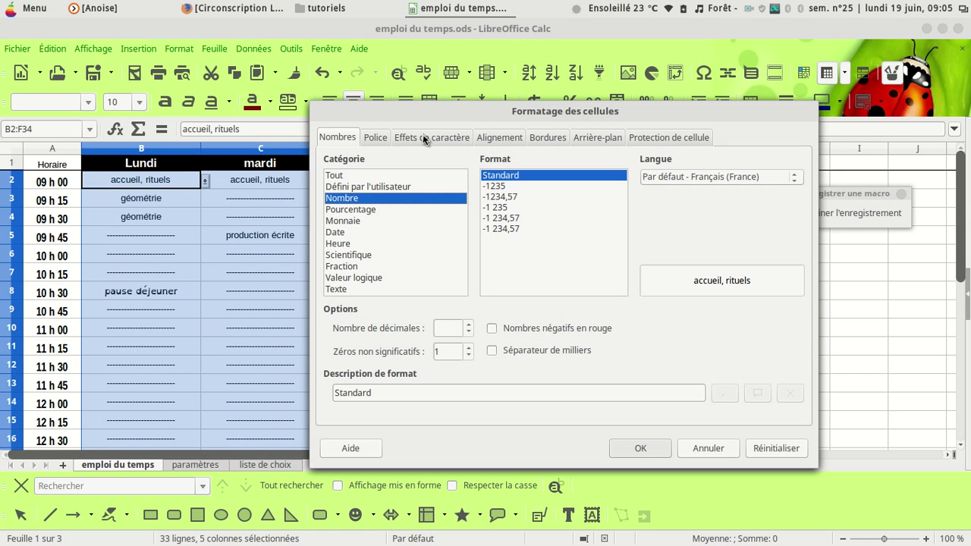
click(546, 136)
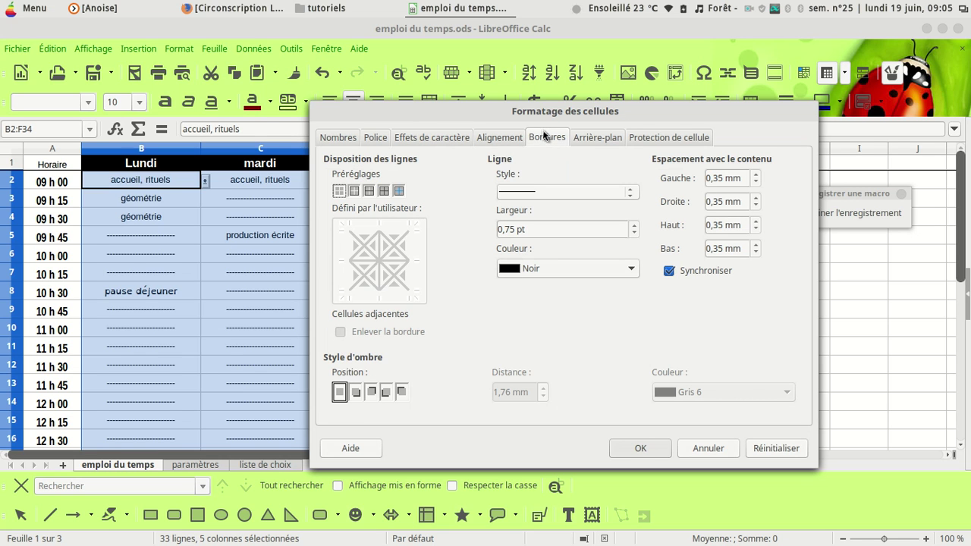
click(340, 191)
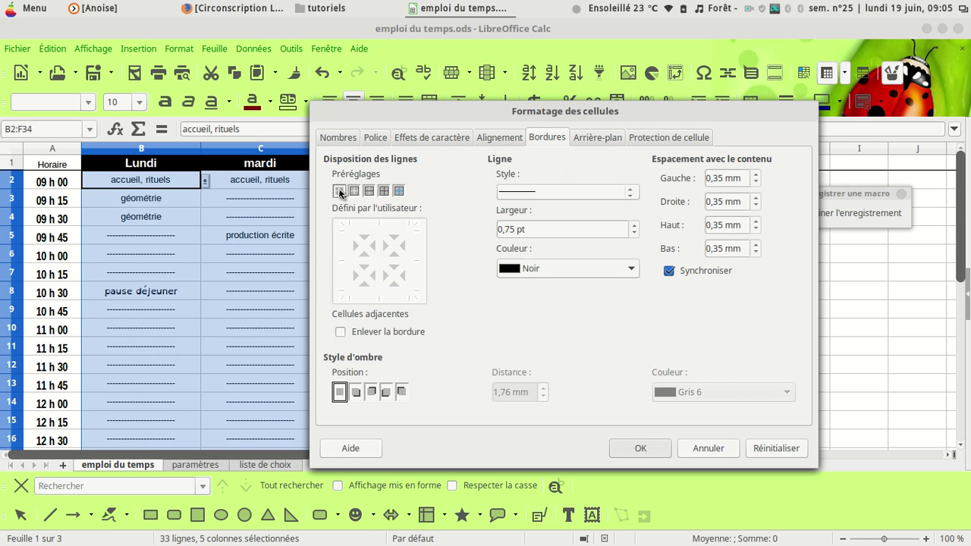
click(630, 192)
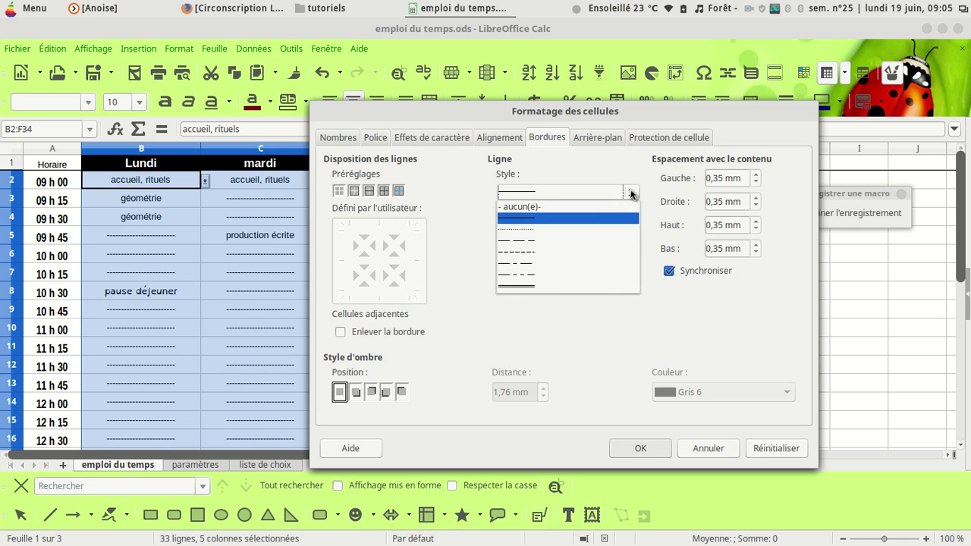
click(534, 208)
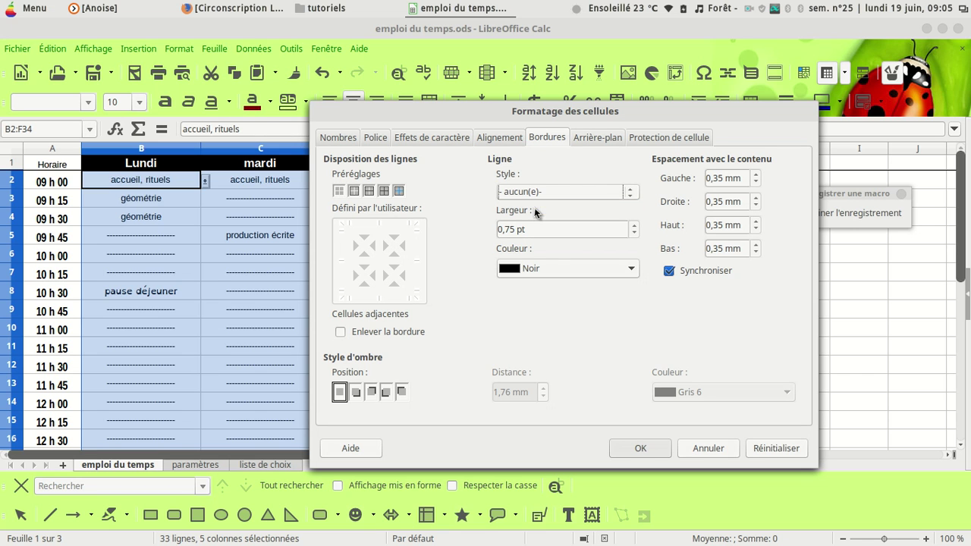
click(641, 449)
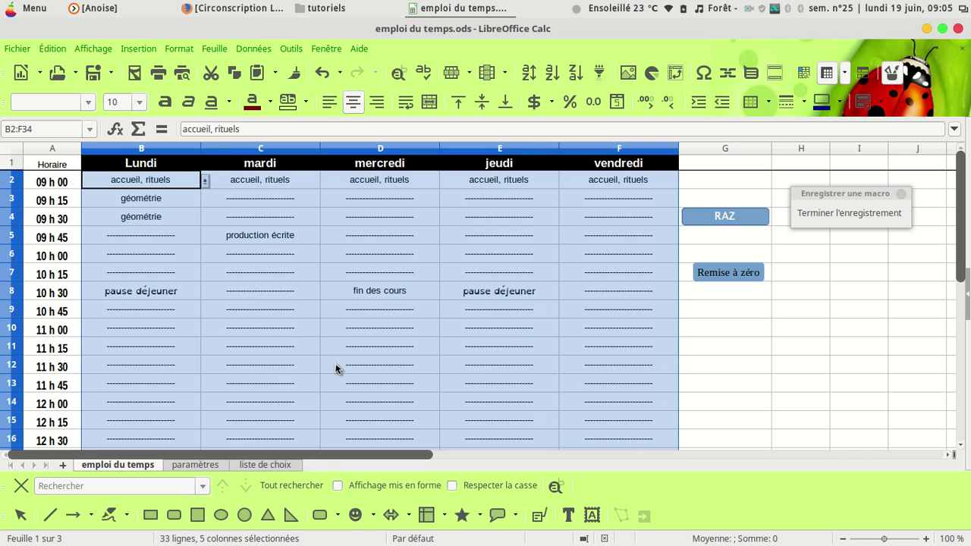
Delete the contents of B2:F34 and end the macro recording.
key(Delete)
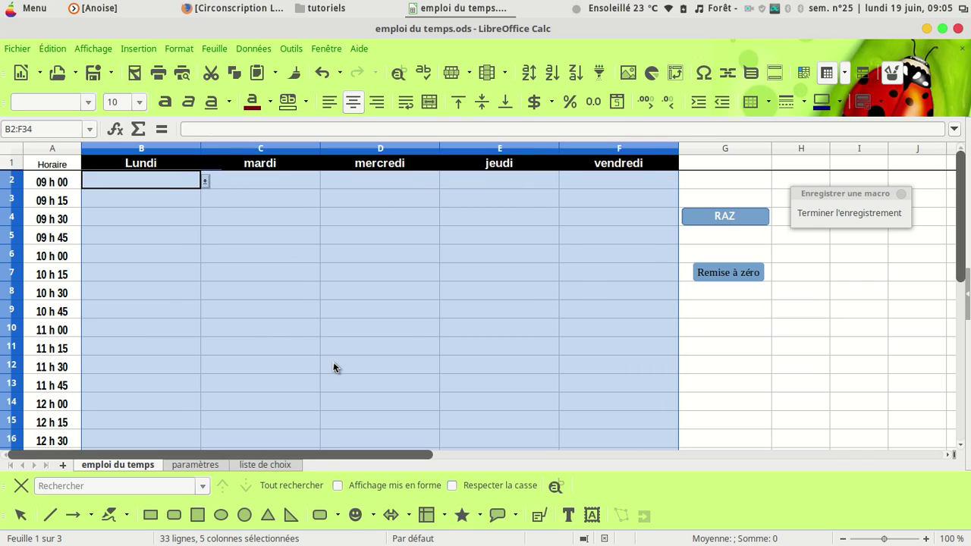
click(846, 216)
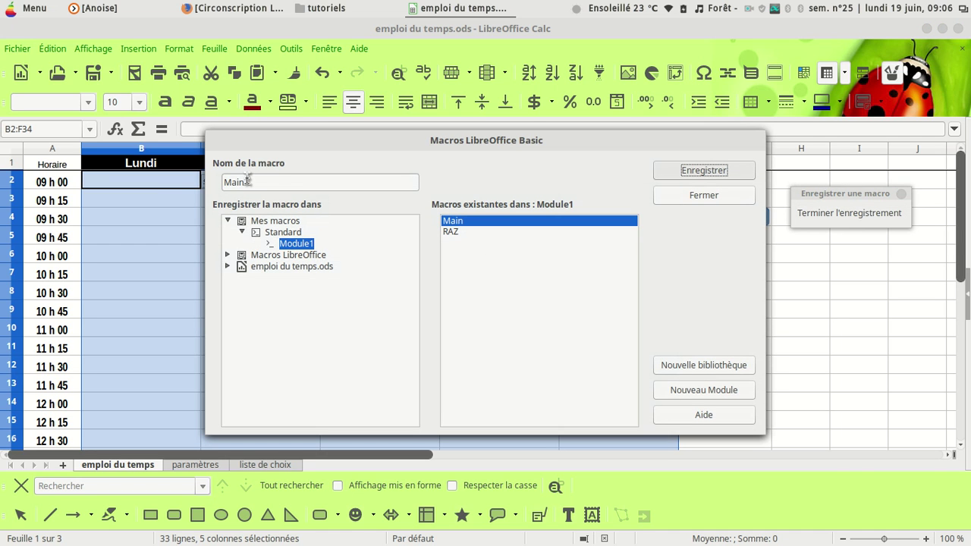
Try to save the recorded macro in Module1 as "remise à zéro" and as "remise-a-zero".
drag(248, 182, 216, 183)
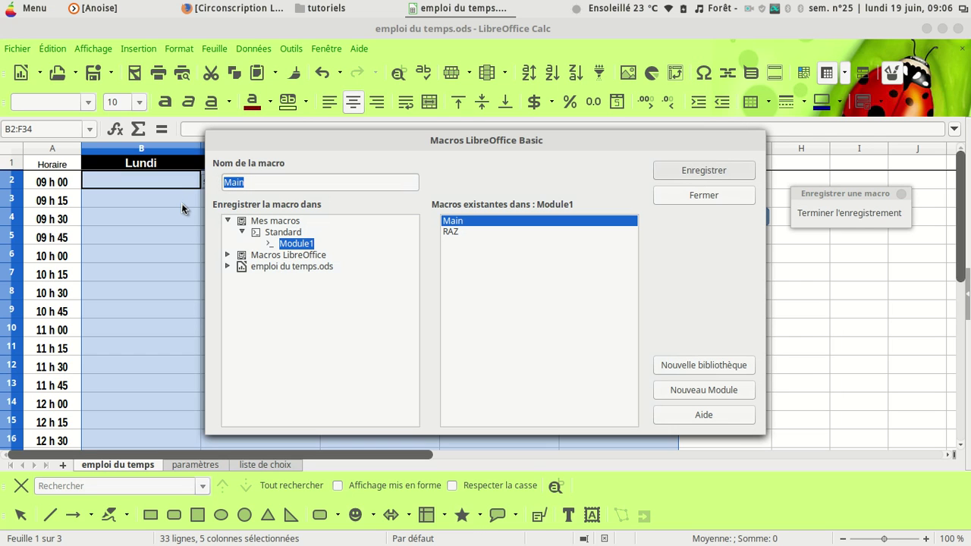
text(remise à )
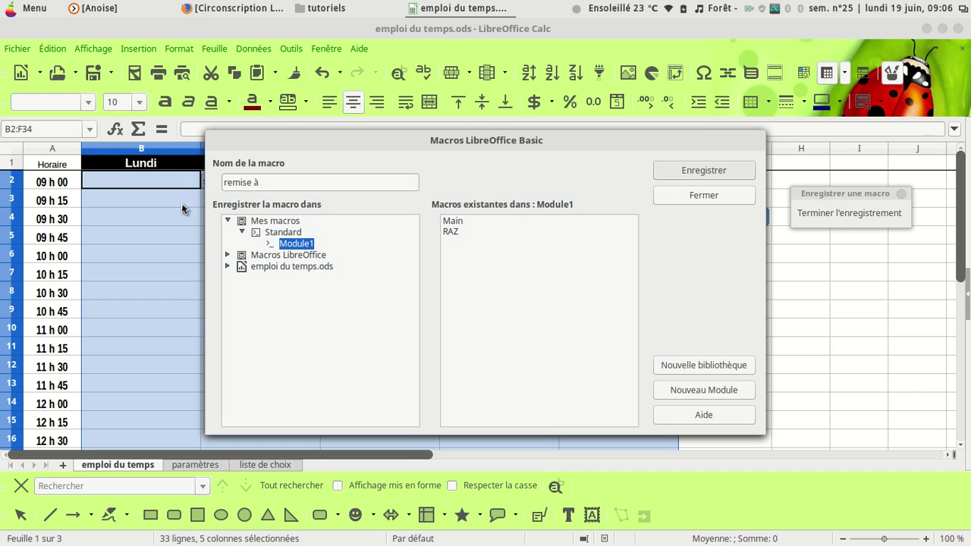
text(zéro)
click(676, 173)
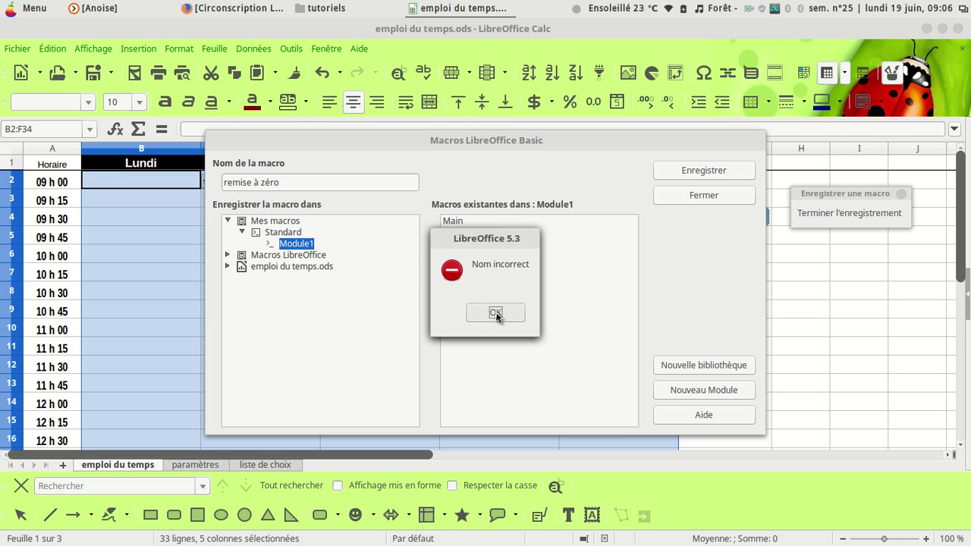
click(495, 313)
click(286, 184)
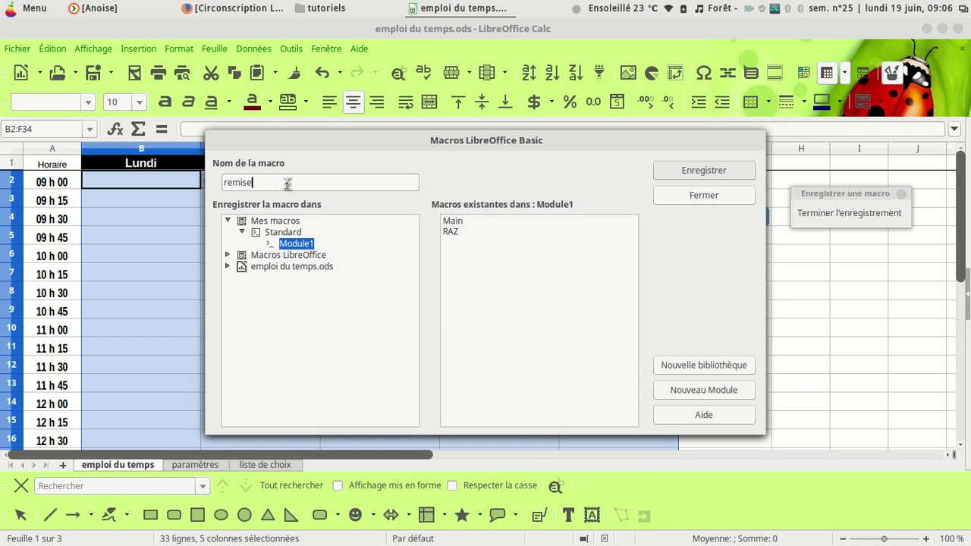
text(-a-zero)
click(720, 169)
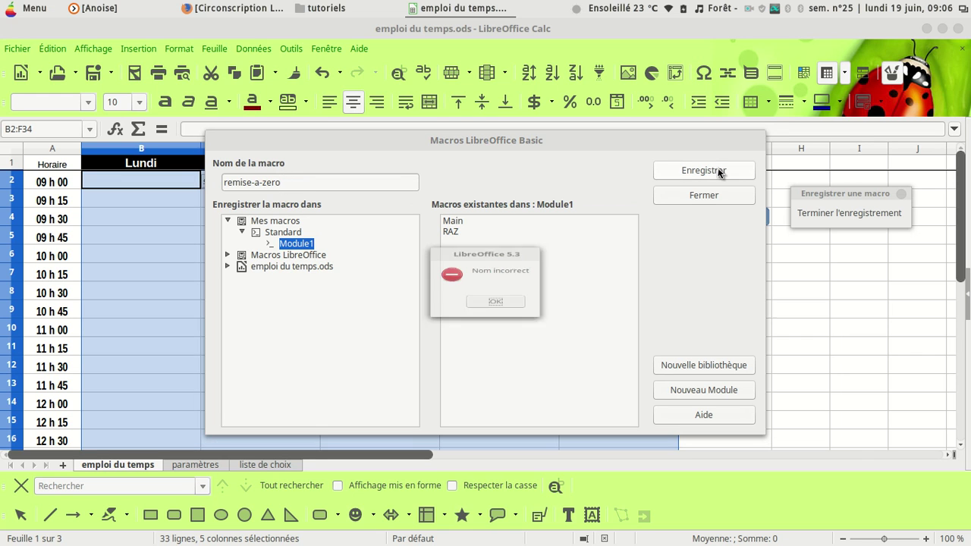
click(496, 312)
Save the recorded macro in Module1 under the name "razbis".
click(324, 186)
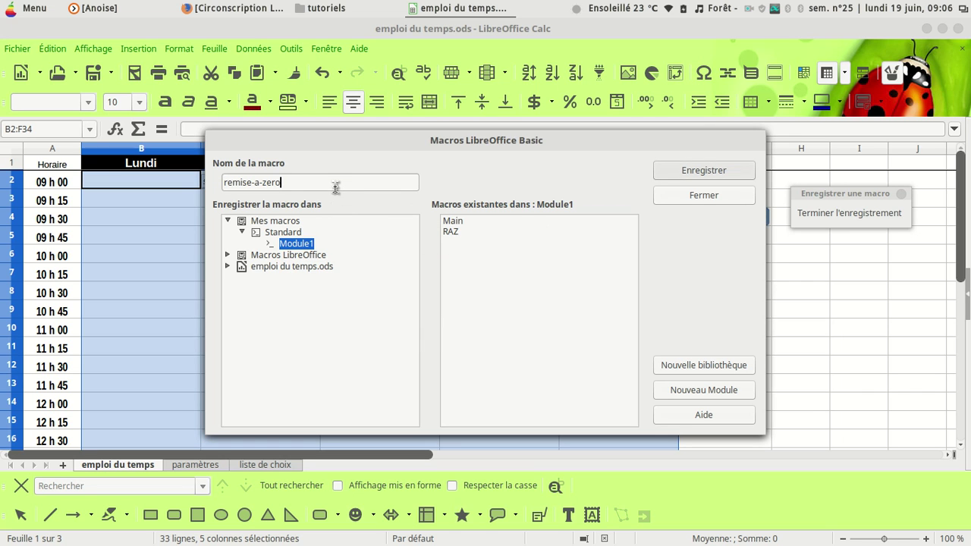
key(BackSpace)
key(BackSpace)
key(BackSpace)
key(BackSpace)
key(BackSpace)
key(BackSpace)
key(BackSpace)
key(BackSpace)
key(BackSpace)
key(BackSpace)
key(BackSpace)
key(BackSpace)
key(BackSpace)
text(razbis)
click(703, 174)
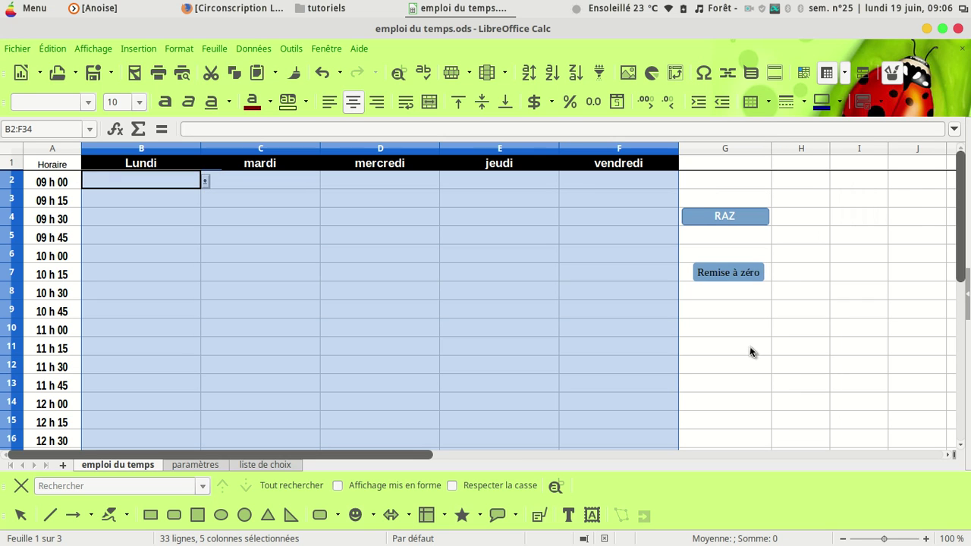
Undo the deletion, border, fill and unmerge changes made to B2:F34 during the recording.
click(745, 351)
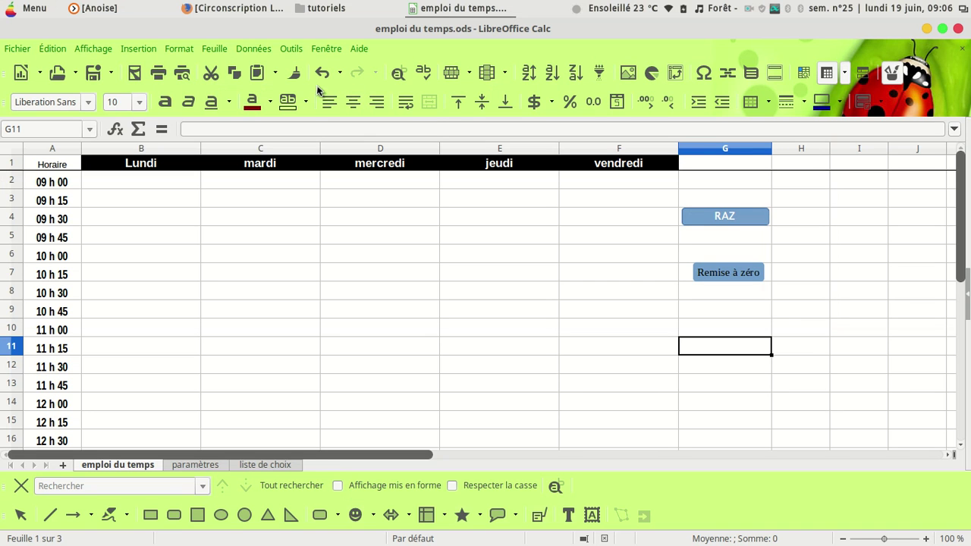
click(315, 72)
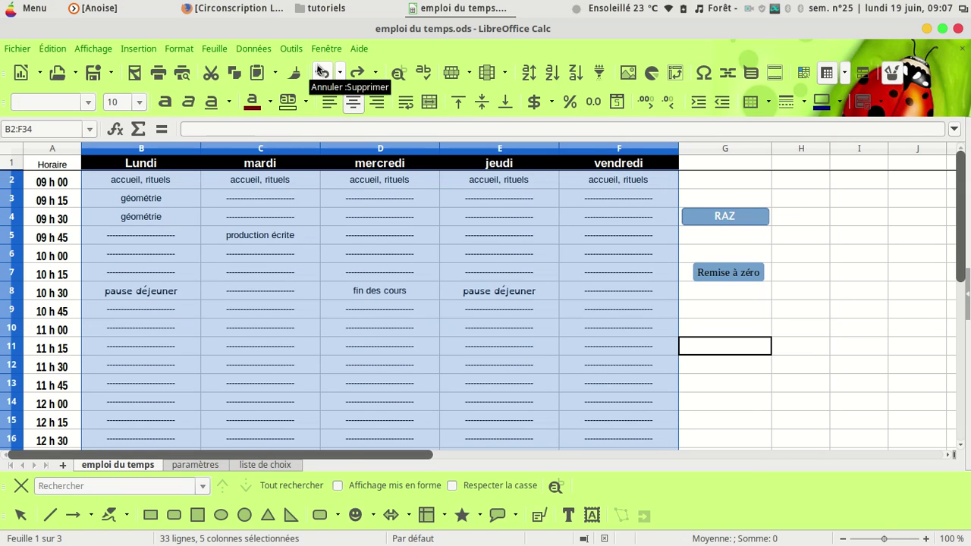
click(319, 72)
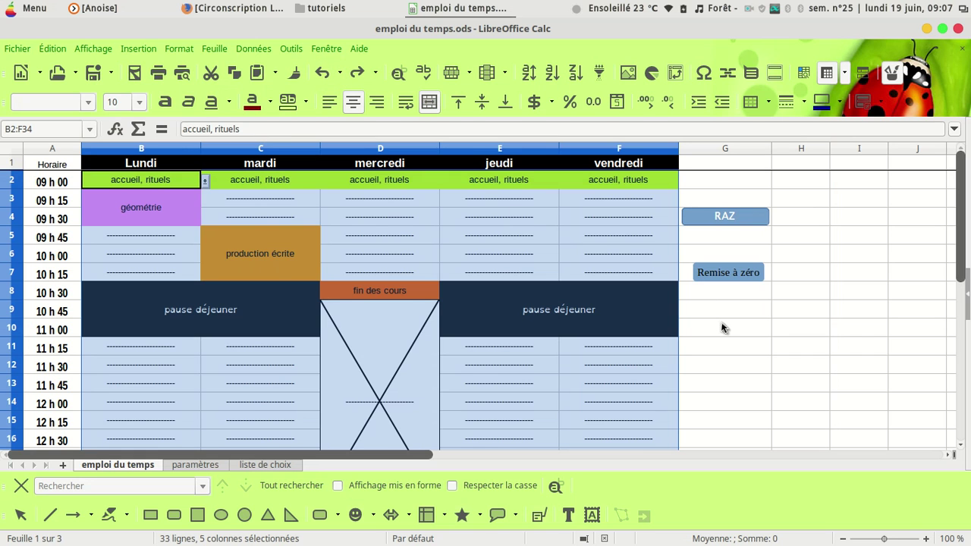
Try to assign the razbis macro from Module1 under Mes macros to the "Remise à zéro" shape.
click(728, 273)
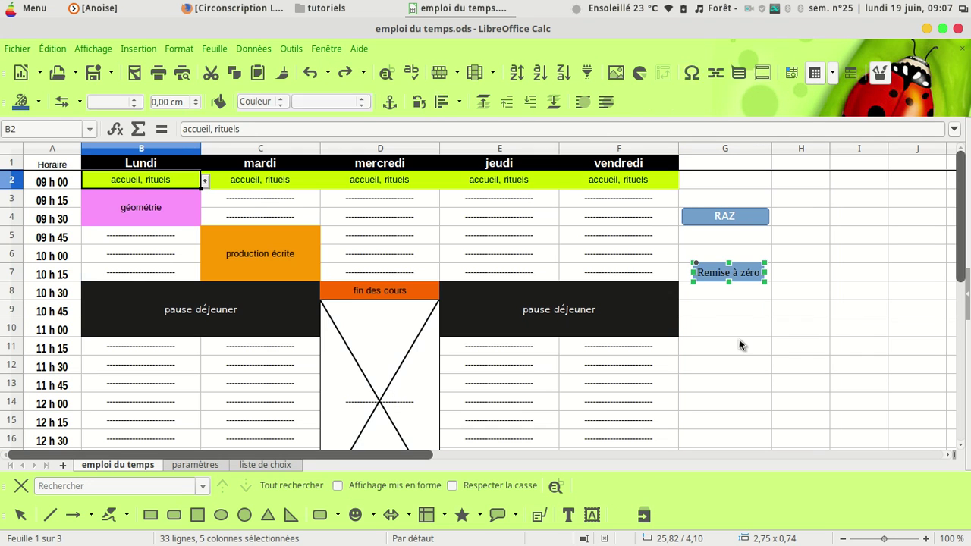
right_click(721, 279)
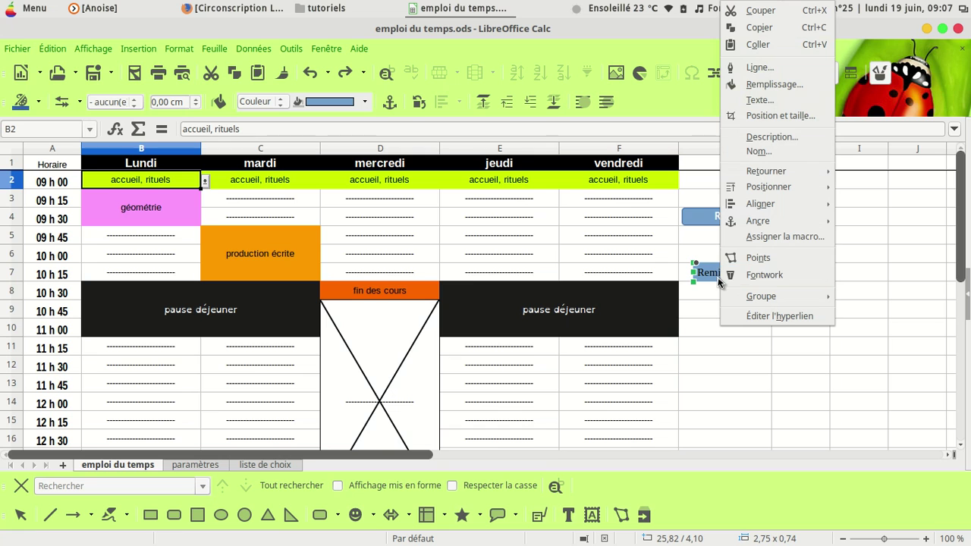
click(759, 240)
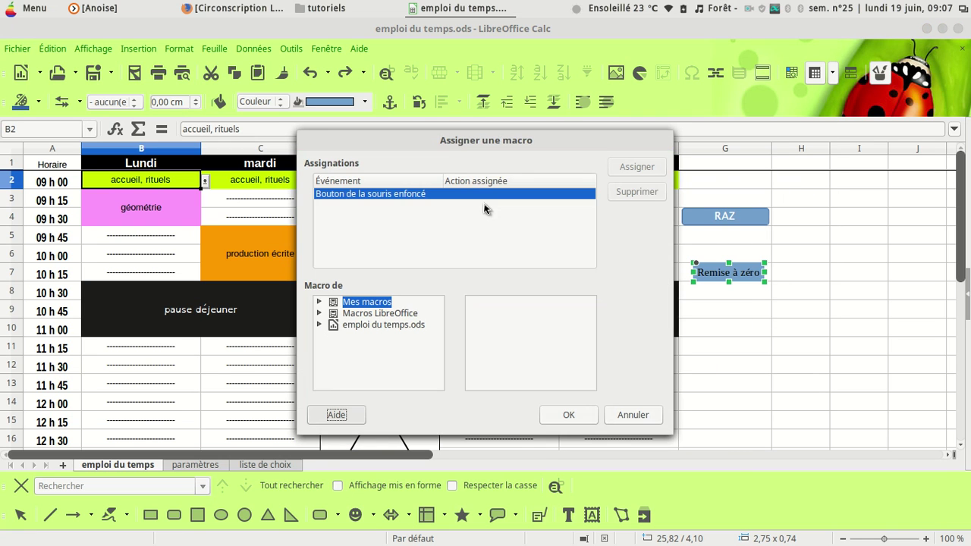
click(320, 302)
click(333, 313)
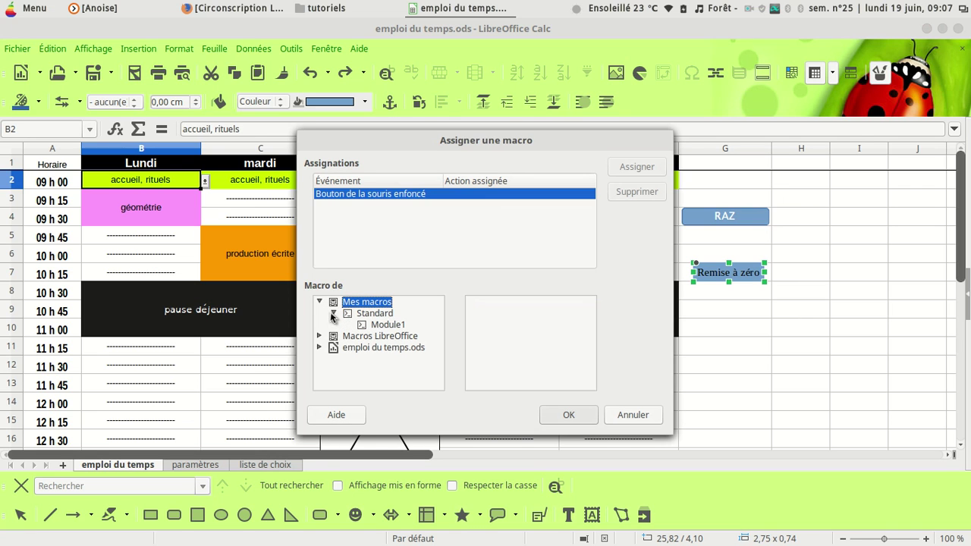
click(388, 325)
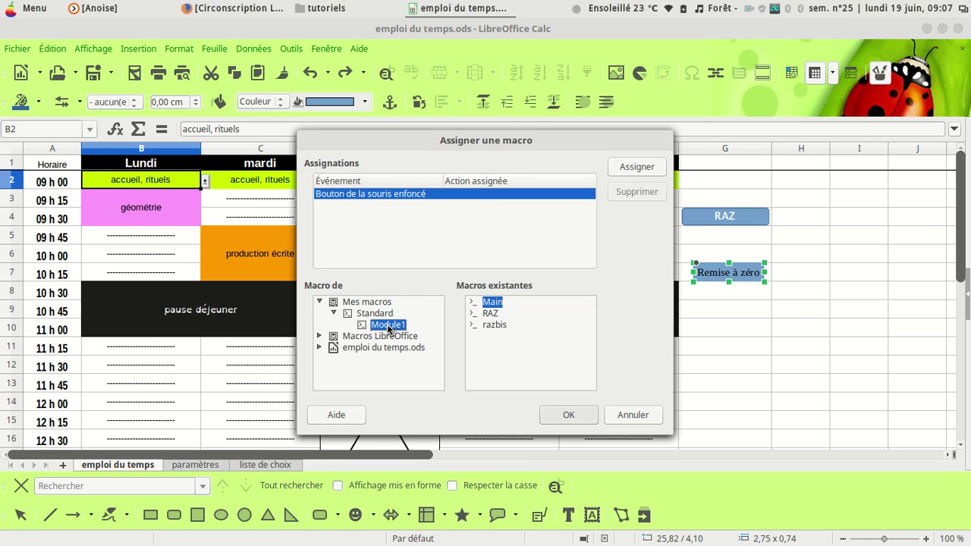
click(495, 324)
click(567, 416)
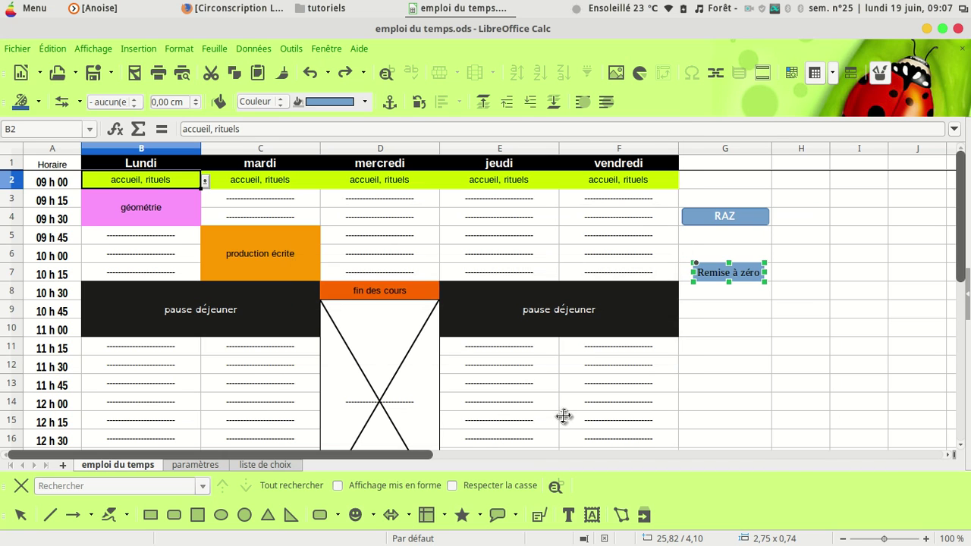
click(733, 336)
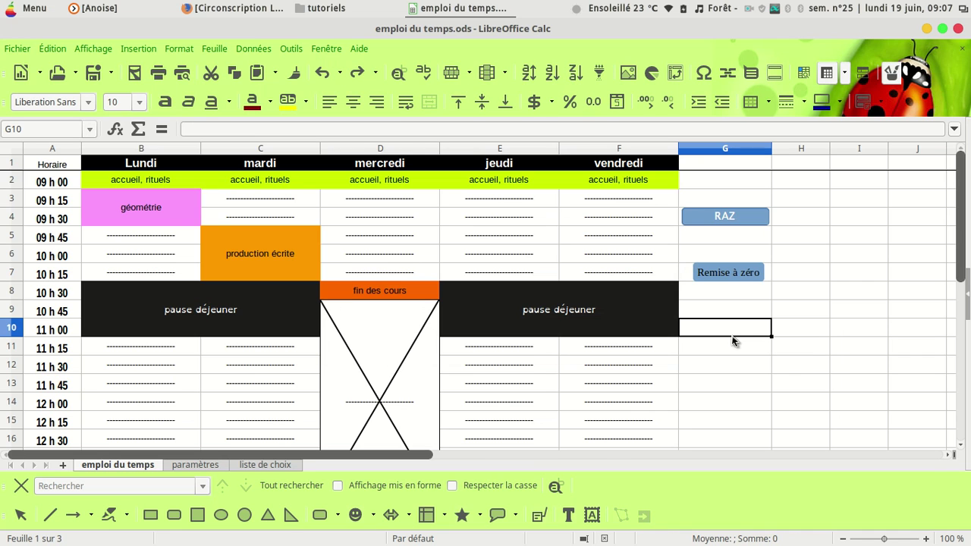
click(734, 295)
Assign the razbis macro from Mes macros, Standard, Module1 to the "Remise à zéro" shape's "Bouton de la souris enfoncé" event.
click(730, 275)
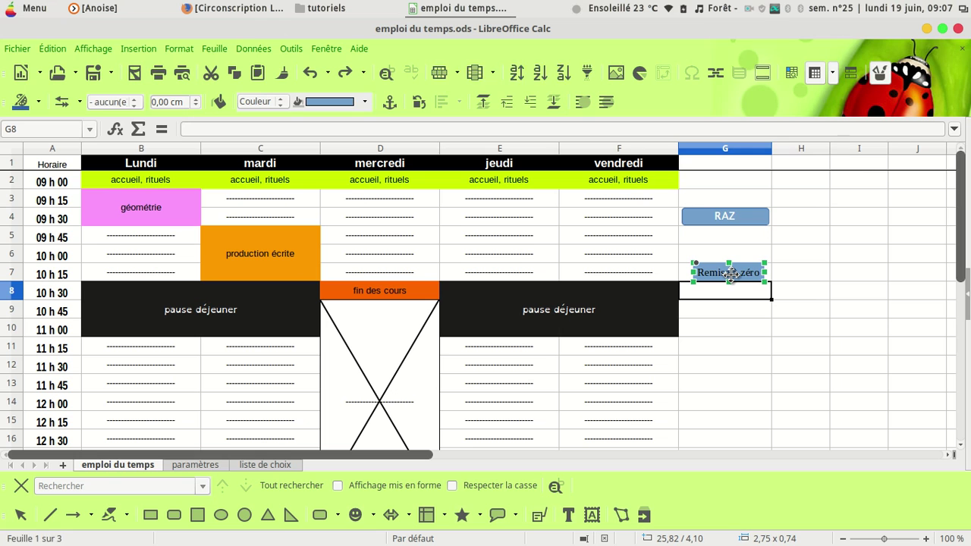
right_click(731, 273)
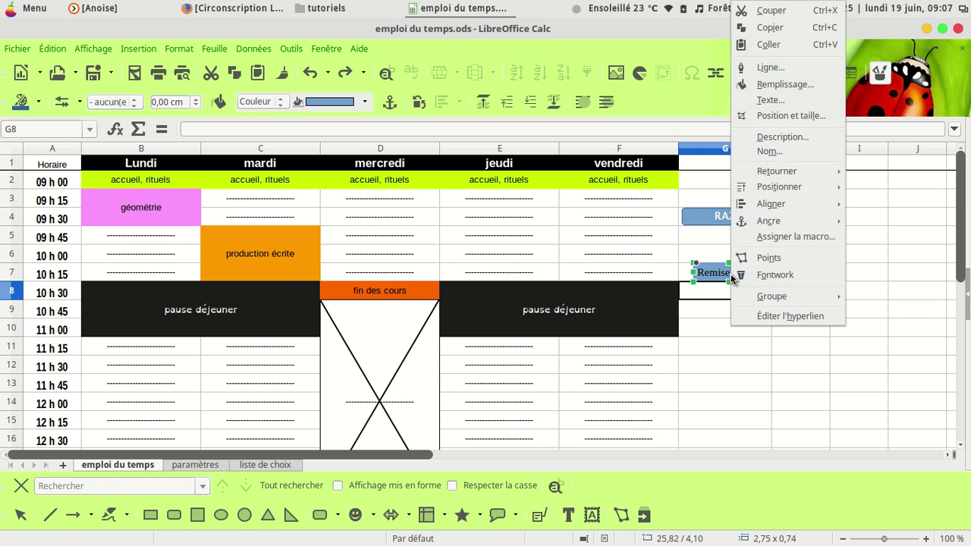
click(763, 237)
click(320, 302)
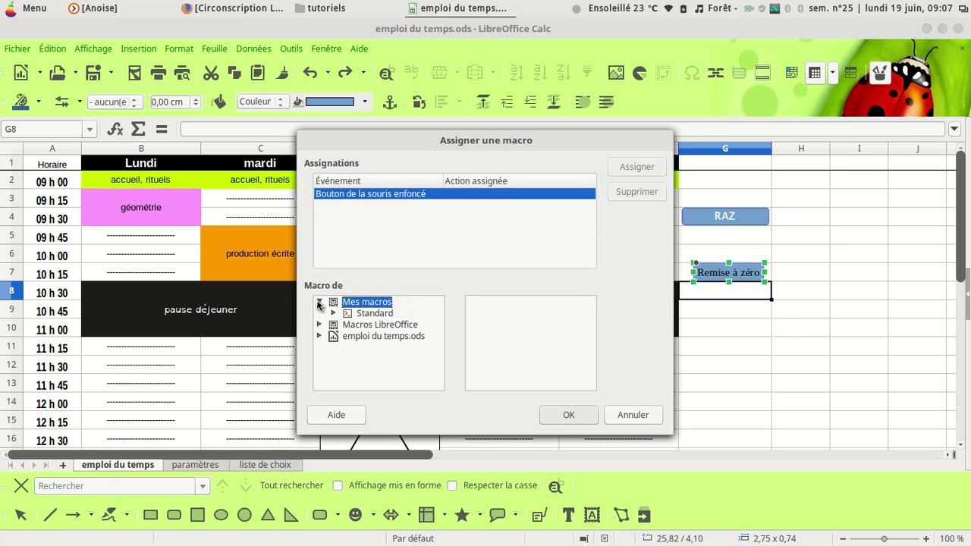
click(334, 313)
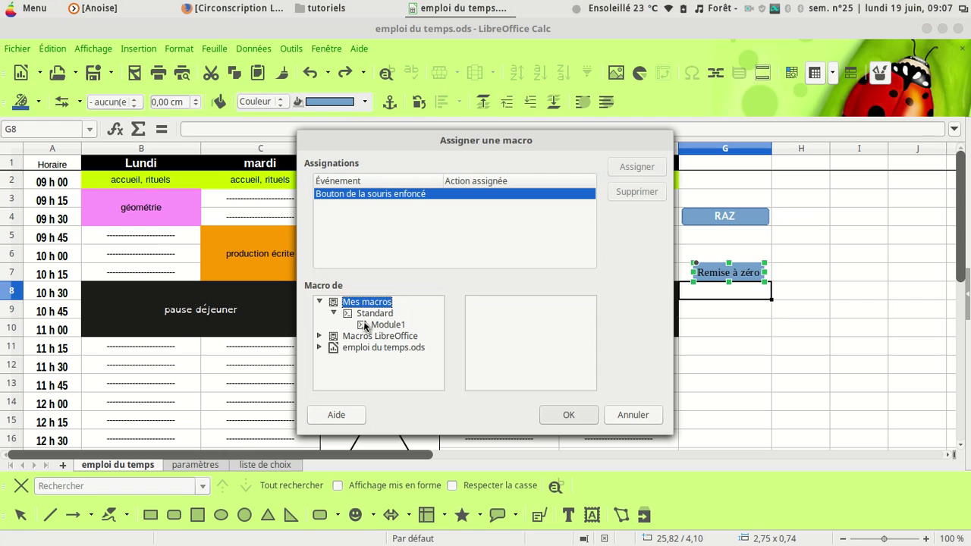
click(366, 325)
click(494, 324)
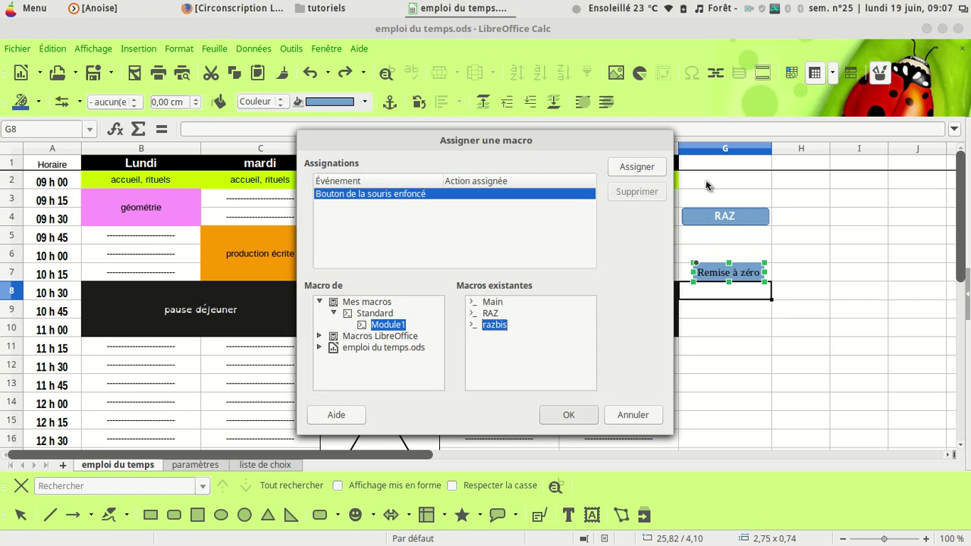
click(632, 167)
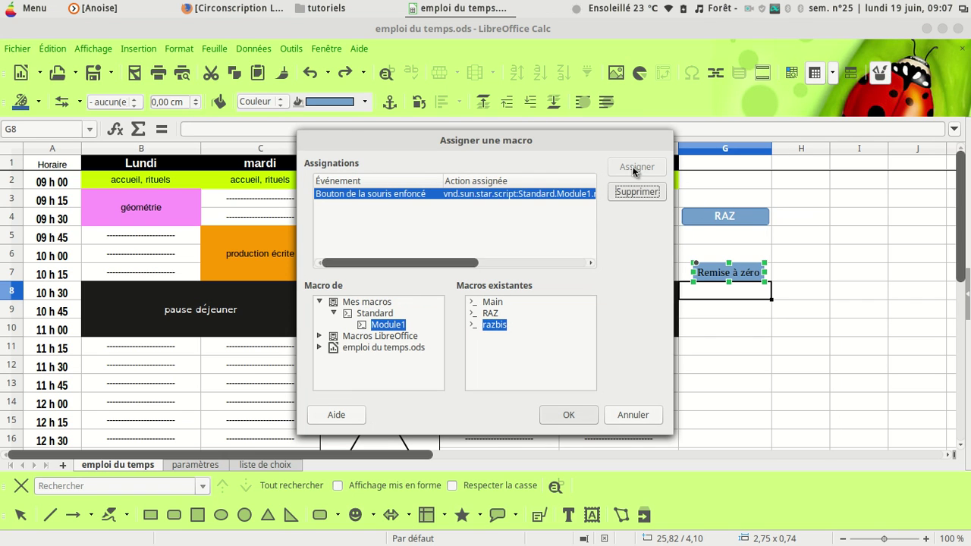
click(565, 417)
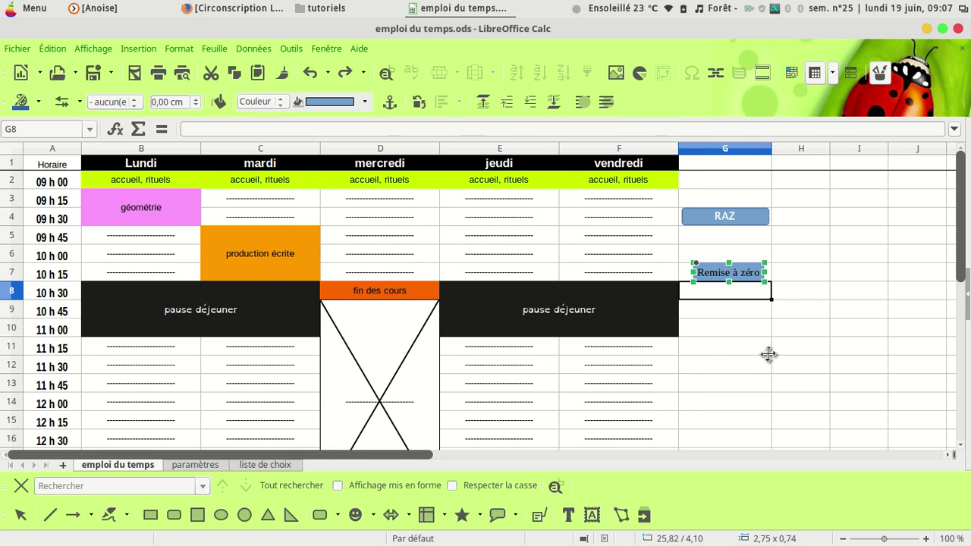
Deselect the "Remise à zéro" shape, run its macro to reset the timetable, and check the rows of the table.
click(765, 353)
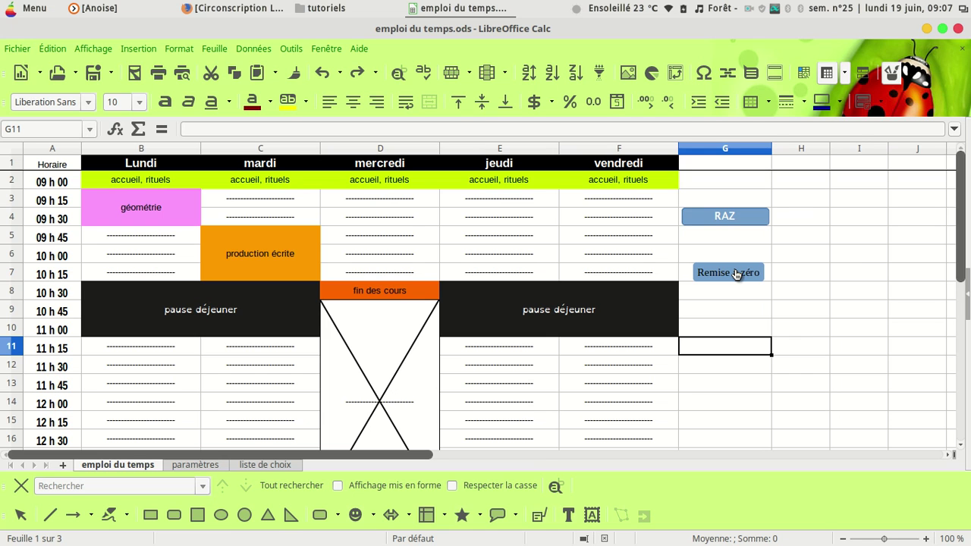
click(735, 274)
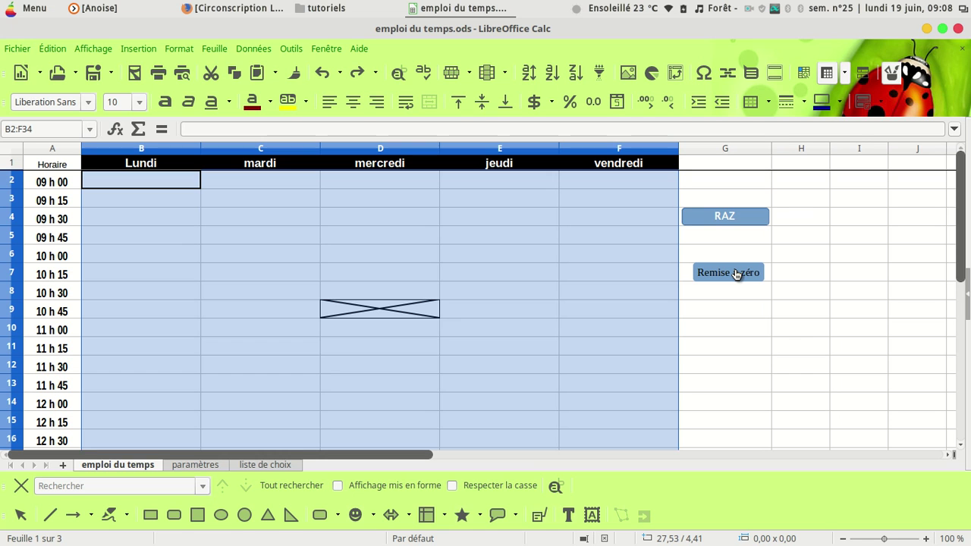
click(731, 337)
scroll(130, 269, down, 4)
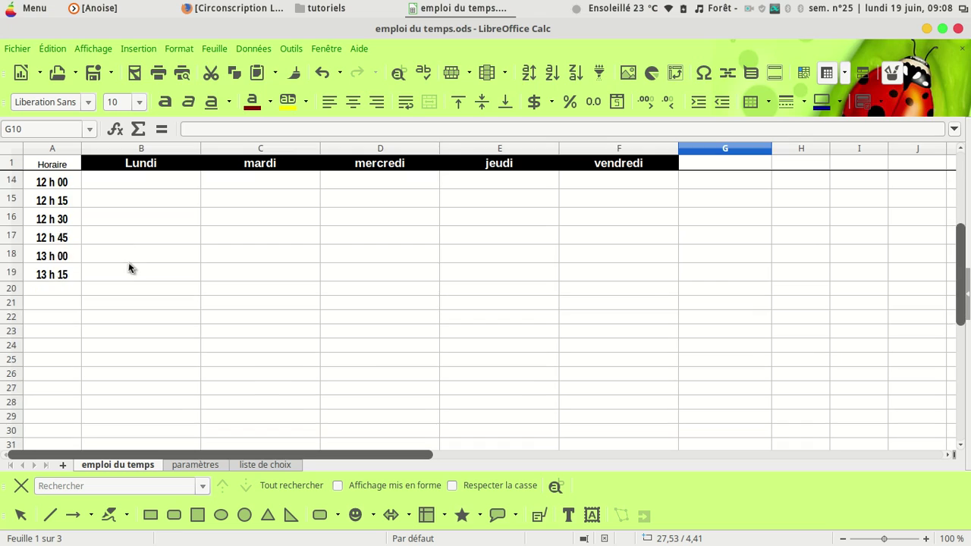
scroll(137, 287, up, 1)
scroll(137, 283, up, 3)
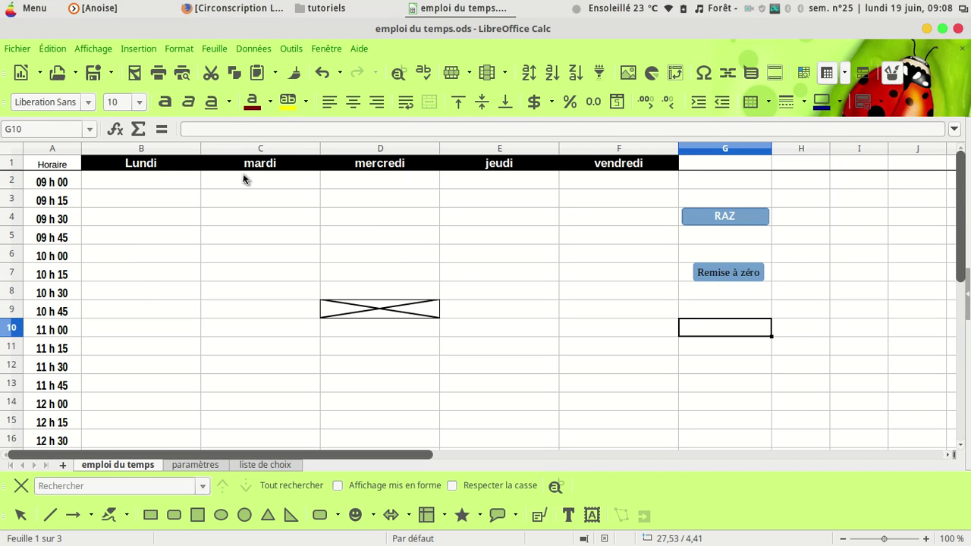